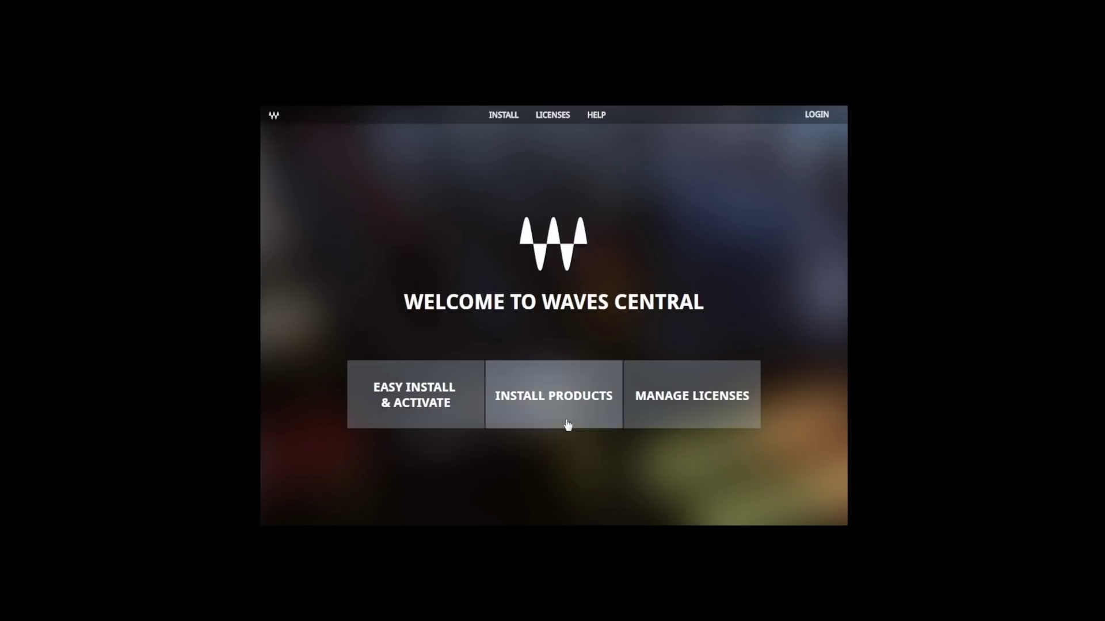
Start an online product installation in Waves Central and log in to the Waves account.
left_click(559, 414)
left_click(355, 247)
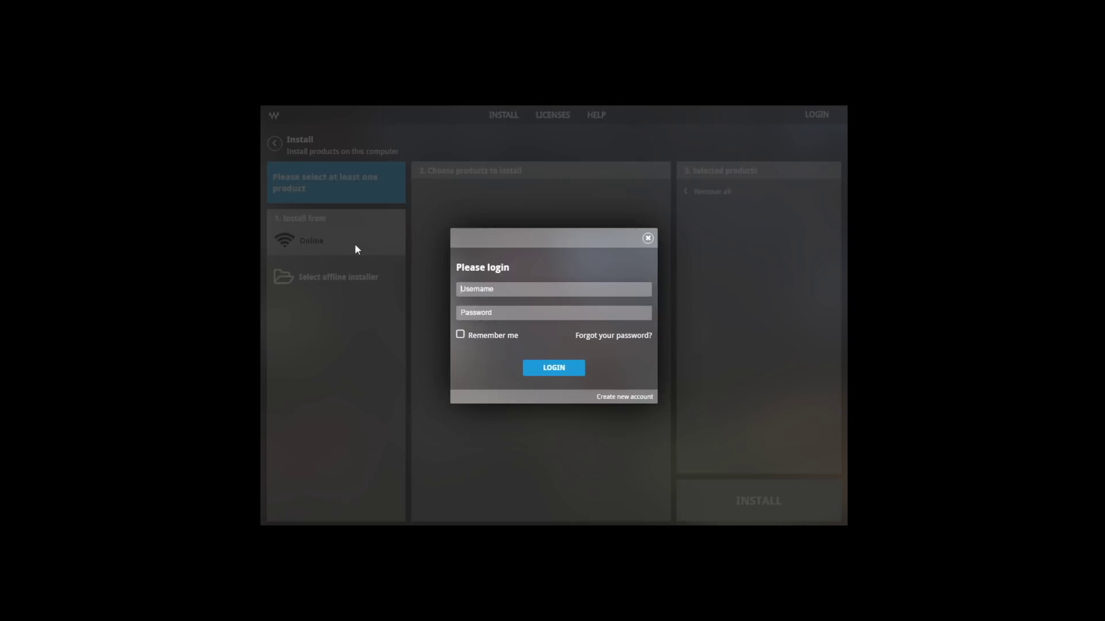
type("Waves-Training")
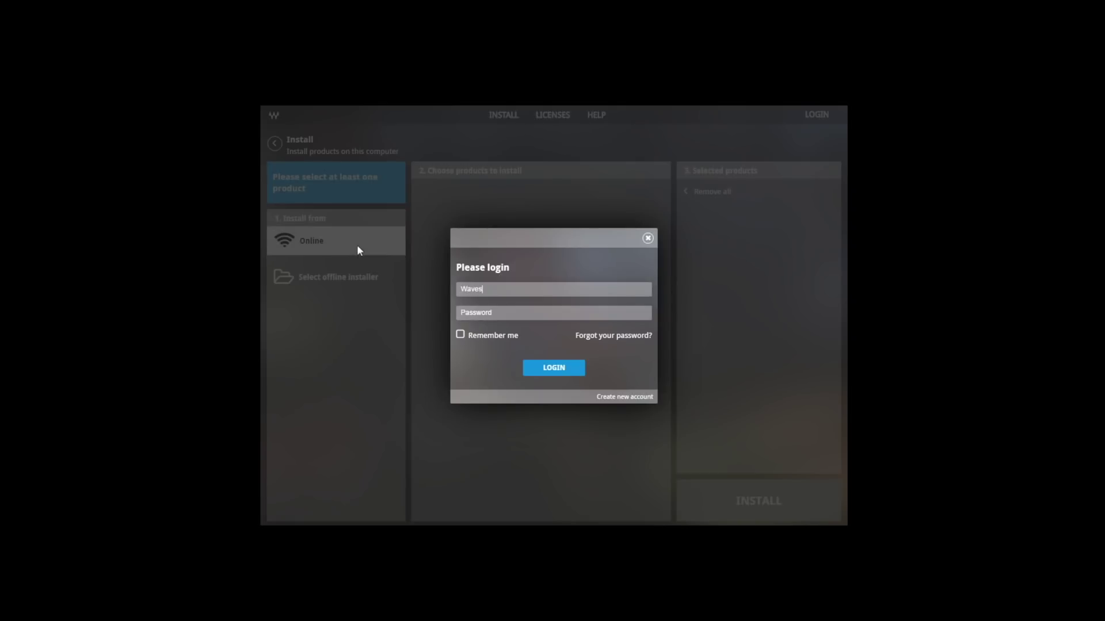
key("Tab")
type("********")
left_click(576, 368)
From all products, add MultiRack SoundGrid, Pro Show and DiGiCo SD Driver, then install them.
left_click(428, 193)
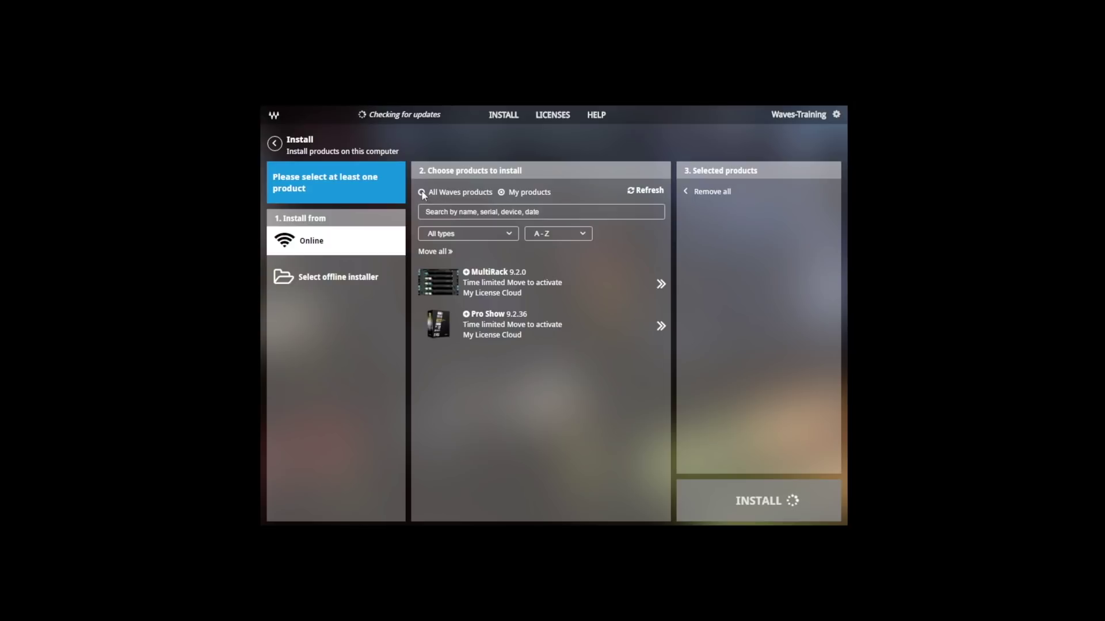
left_click(455, 213)
type("multirack")
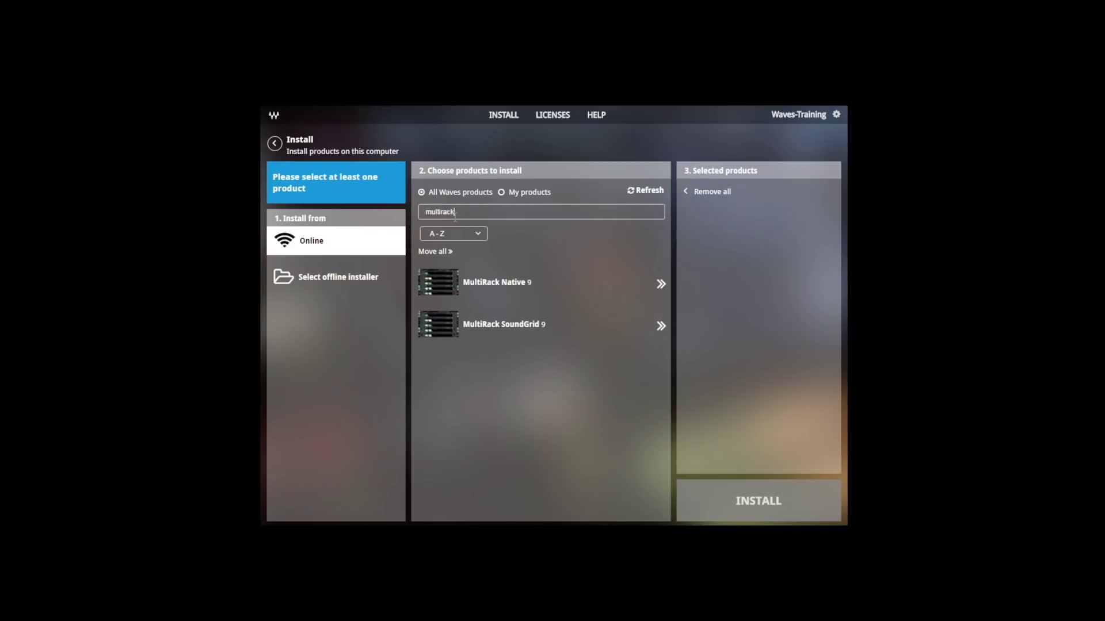
left_click(520, 322)
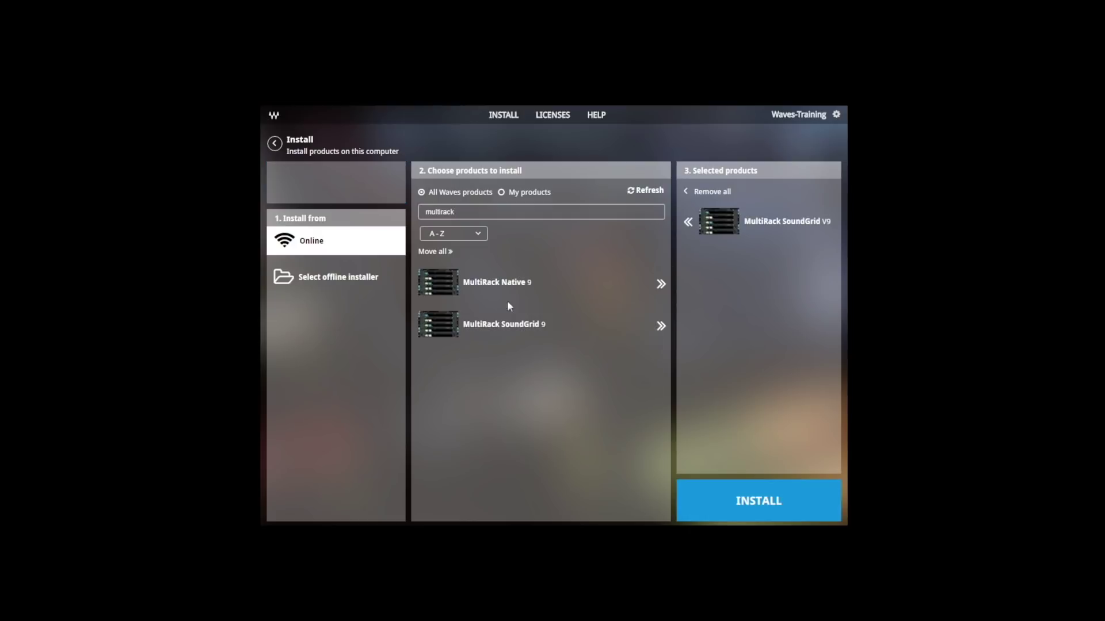
key("BackSpace")
type("pro")
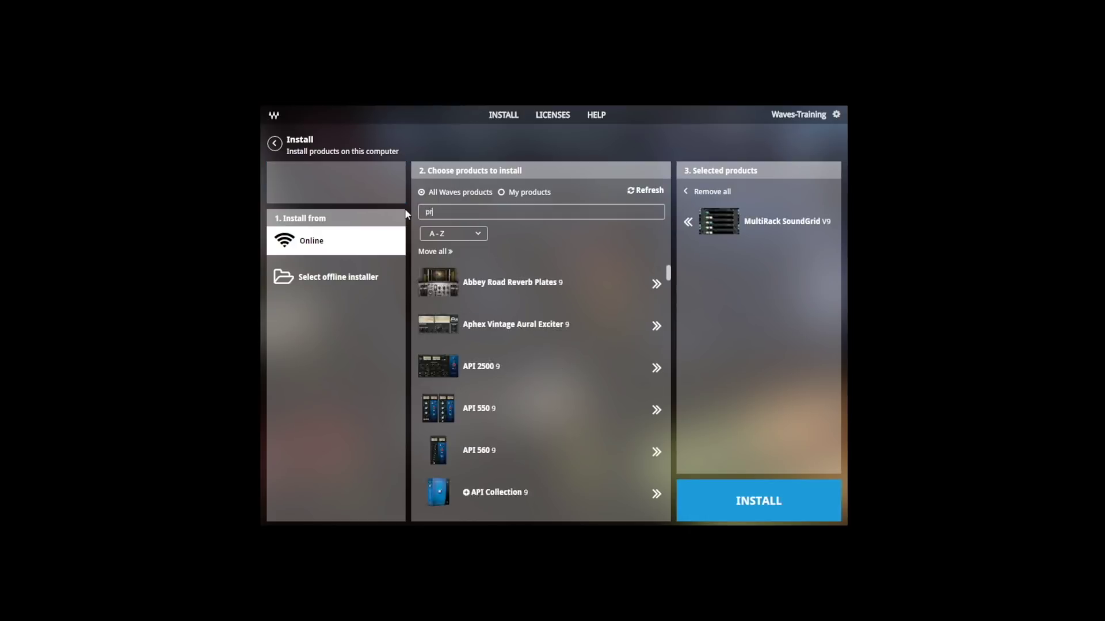
left_click(551, 401)
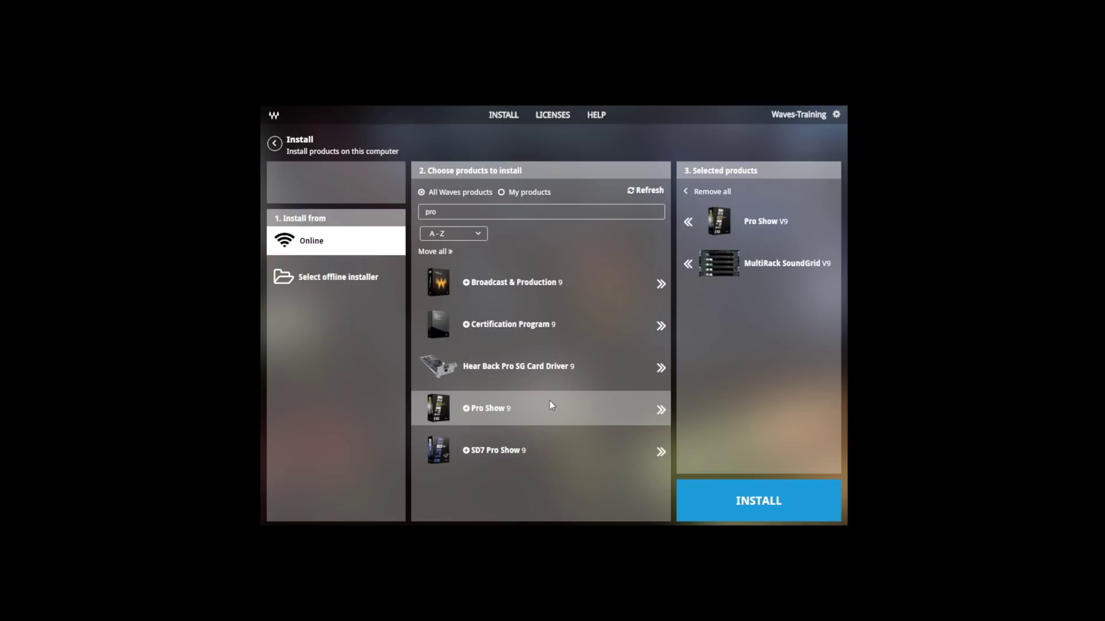
type("digi")
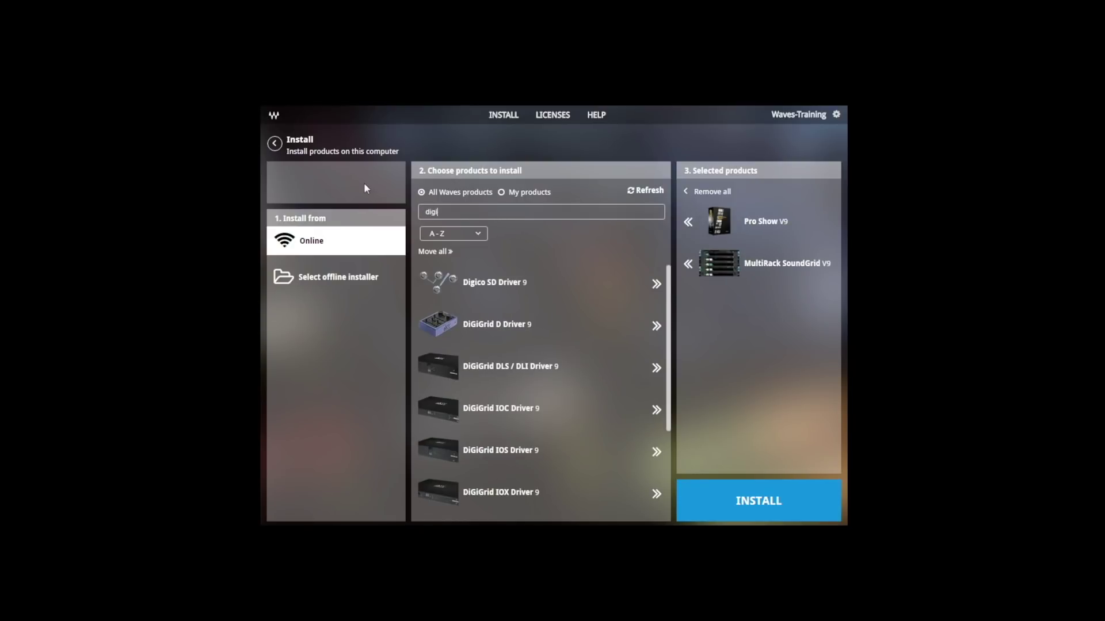
type("co")
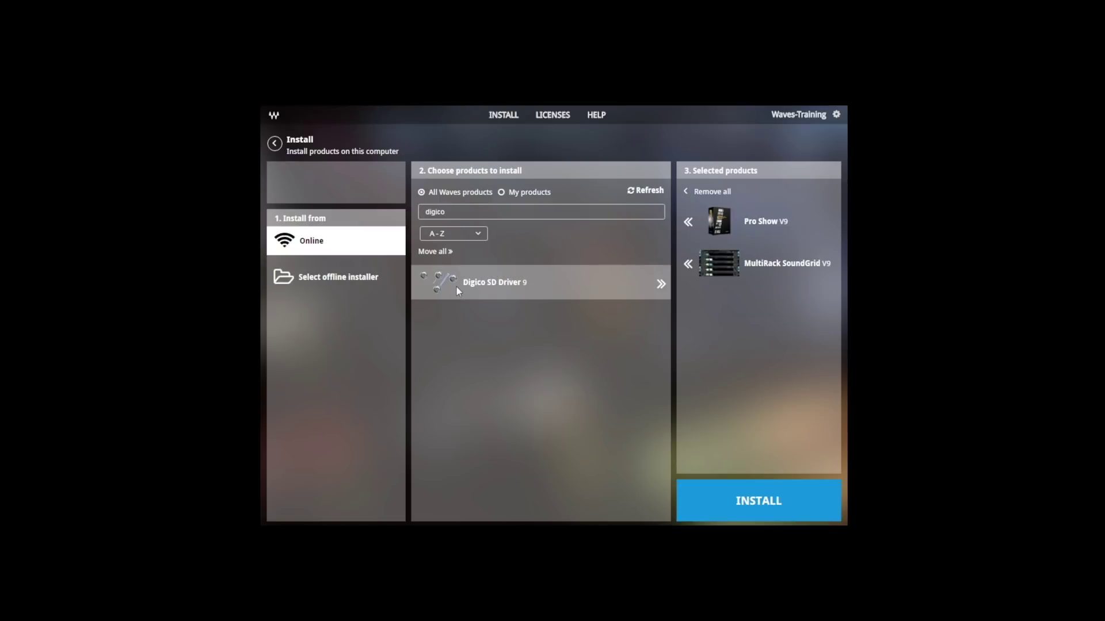
left_click(457, 287)
left_click(833, 508)
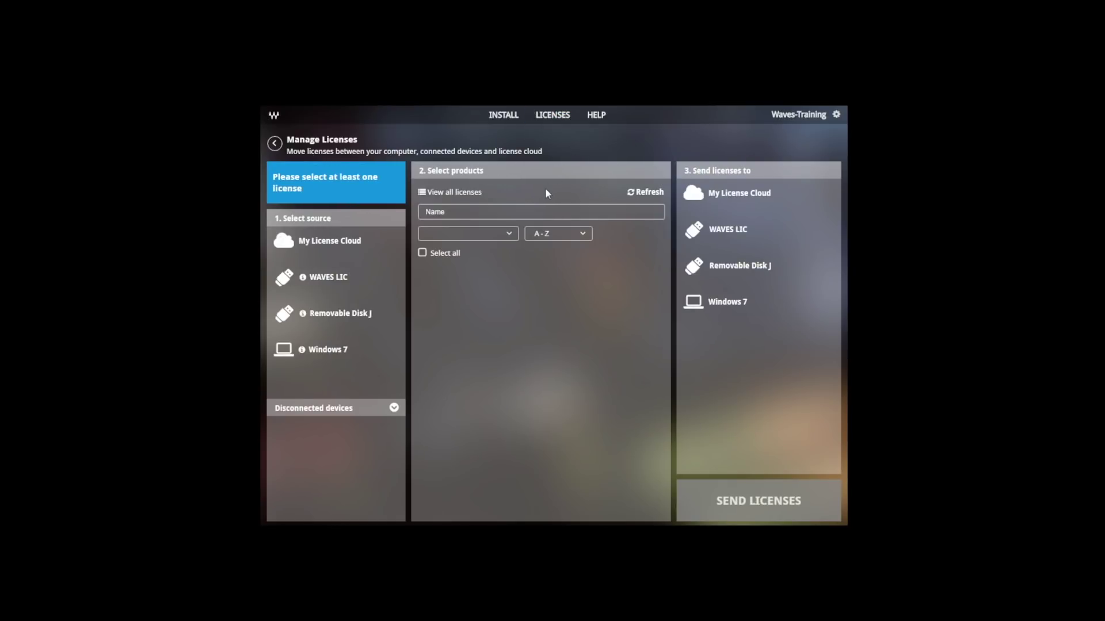
In My License Cloud, tick the MultiRack and Pro Show licenses and target Removable Disk J.
left_click(361, 240)
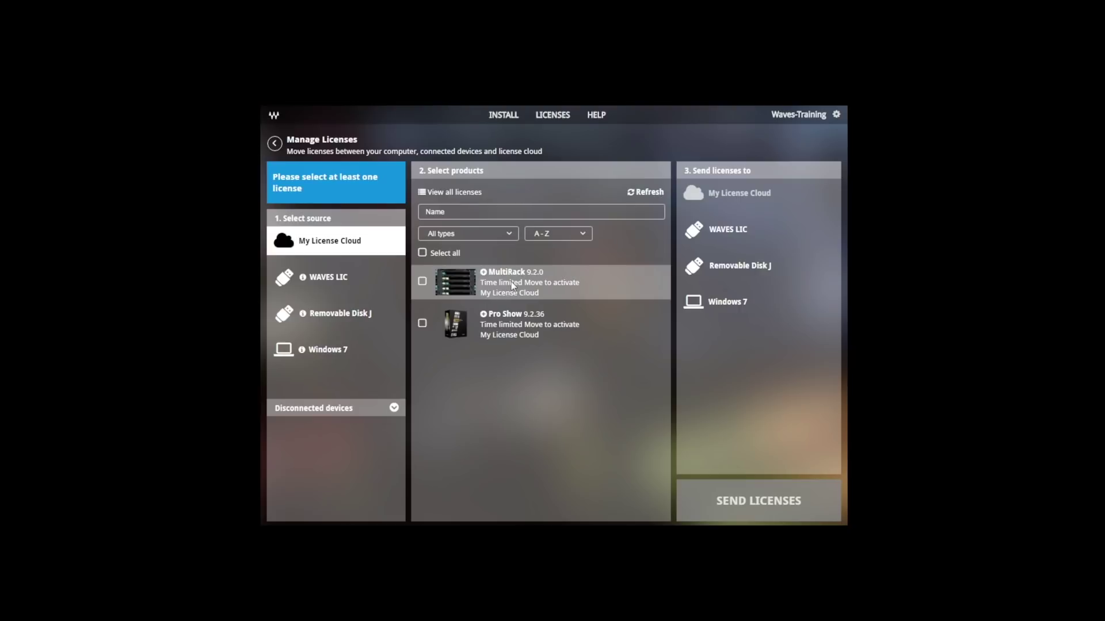
left_click(422, 282)
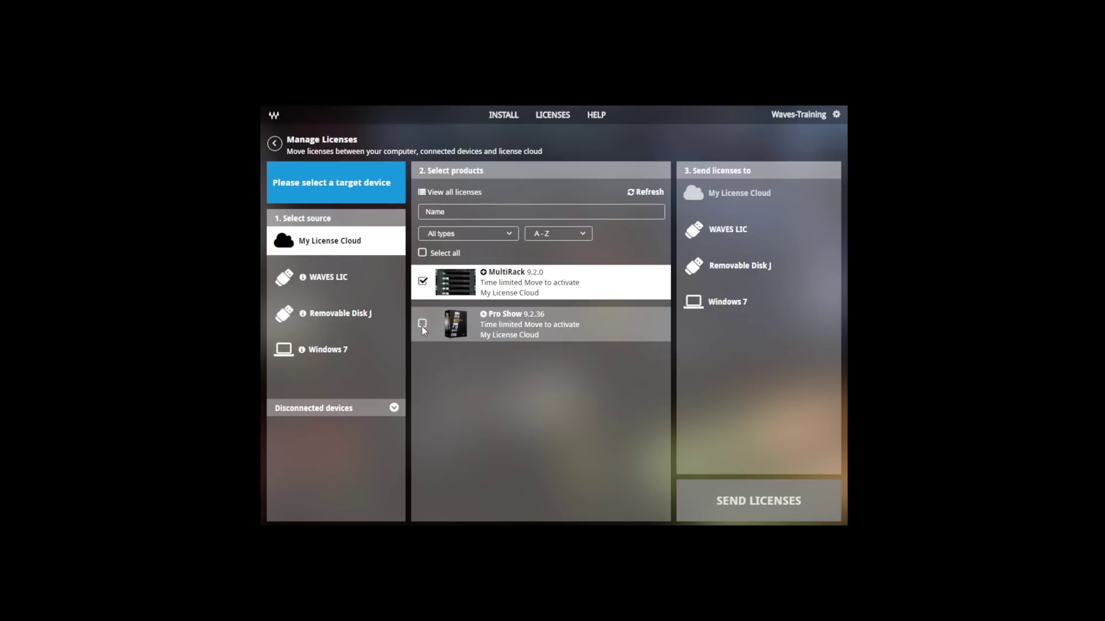
left_click(422, 324)
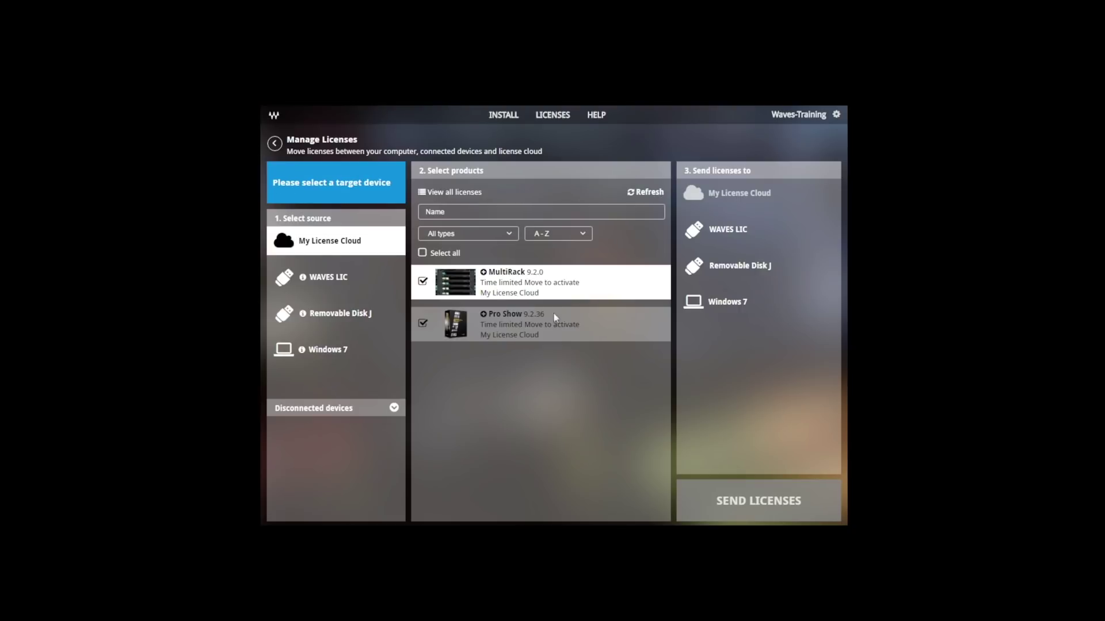
left_click(703, 268)
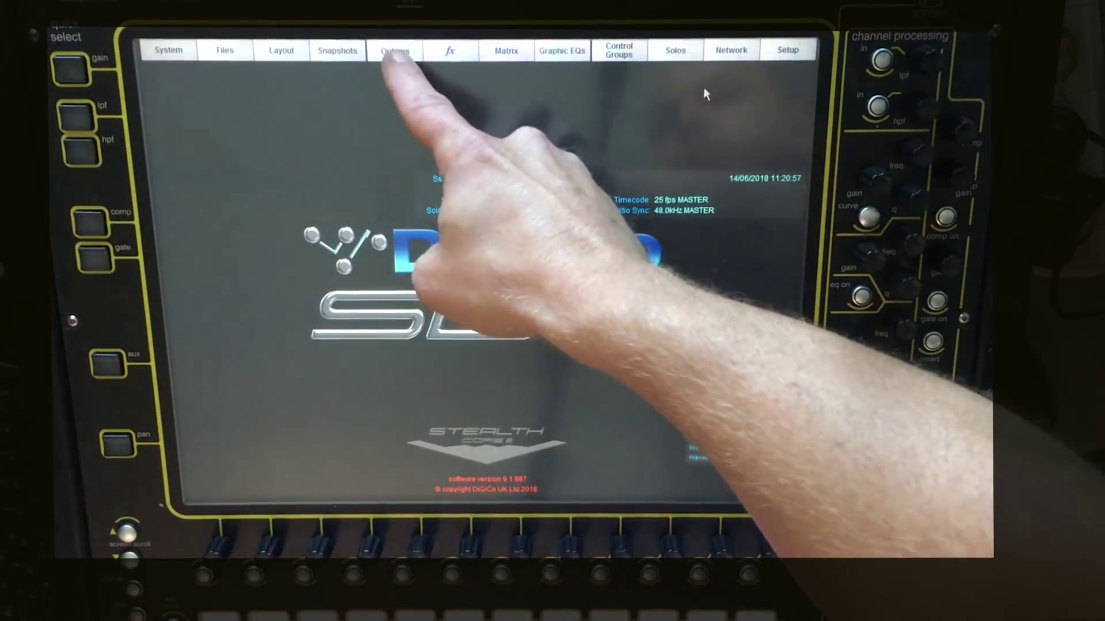
Set Enable External Waves MultiRack to YES on the console Options' Console page.
left_click(394, 52)
left_click(633, 118)
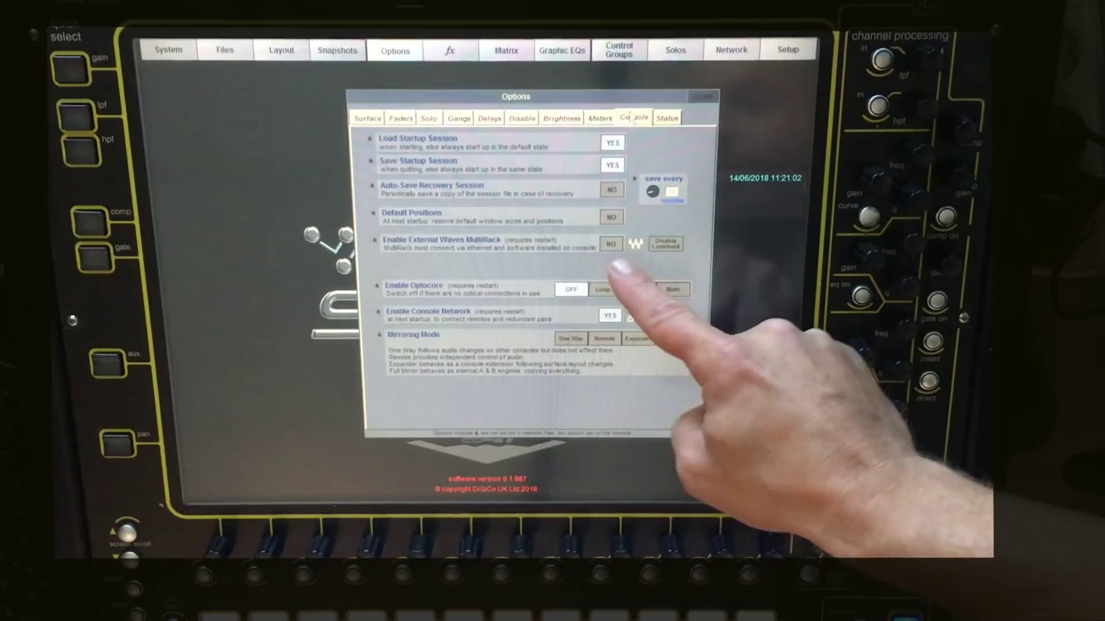
left_click(611, 244)
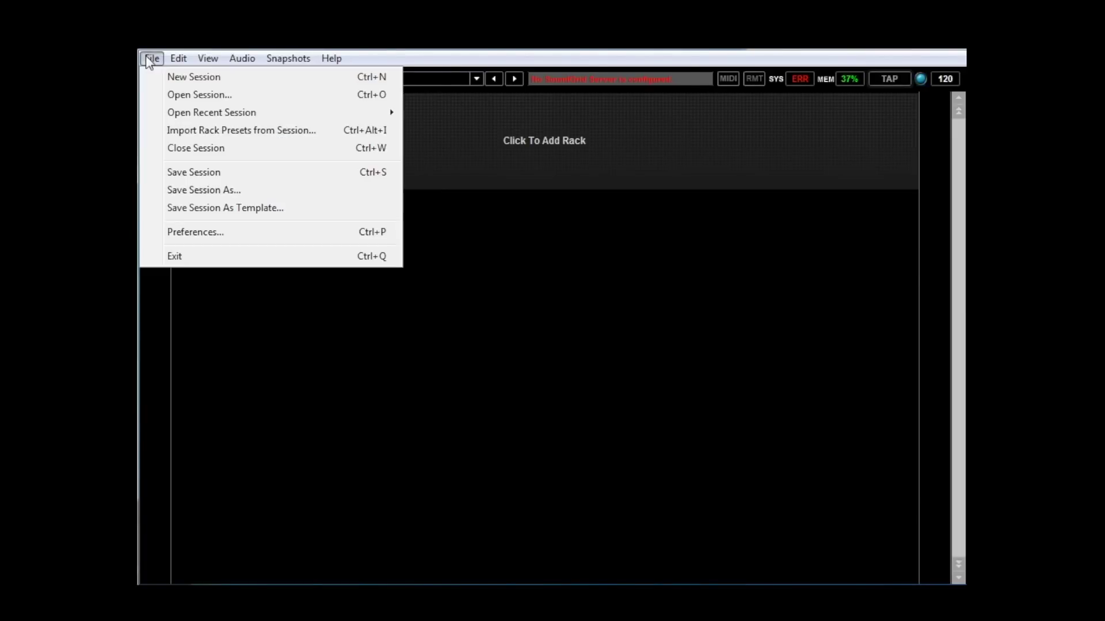
Set the SoundGrid Local LAN Port to the Gigabit adapter in Preferences and apply.
left_click(223, 230)
left_click(559, 123)
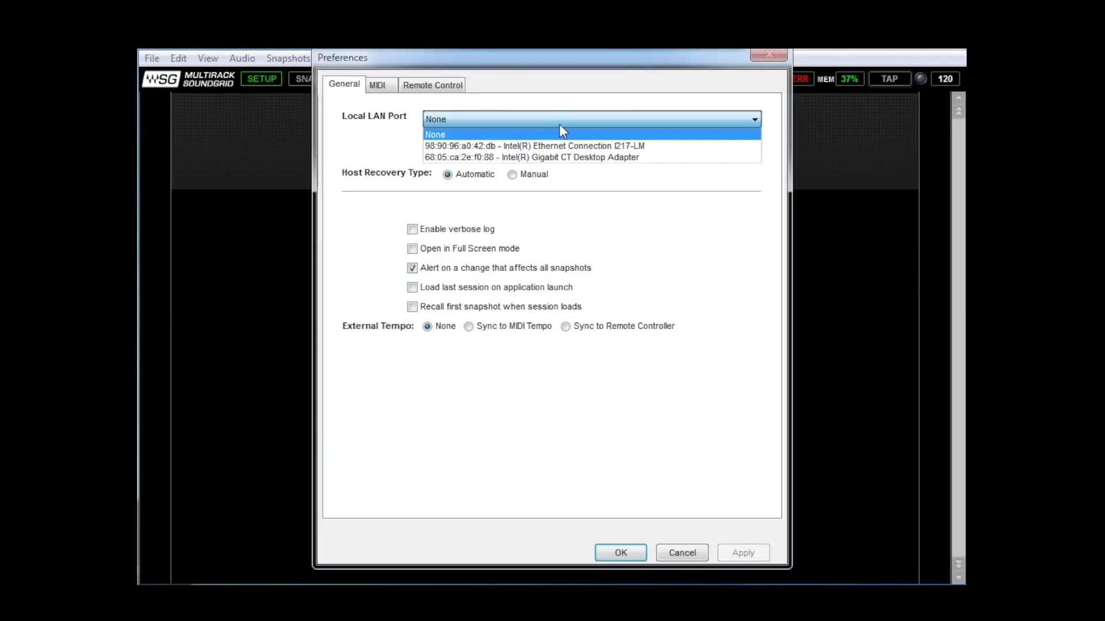
left_click(571, 158)
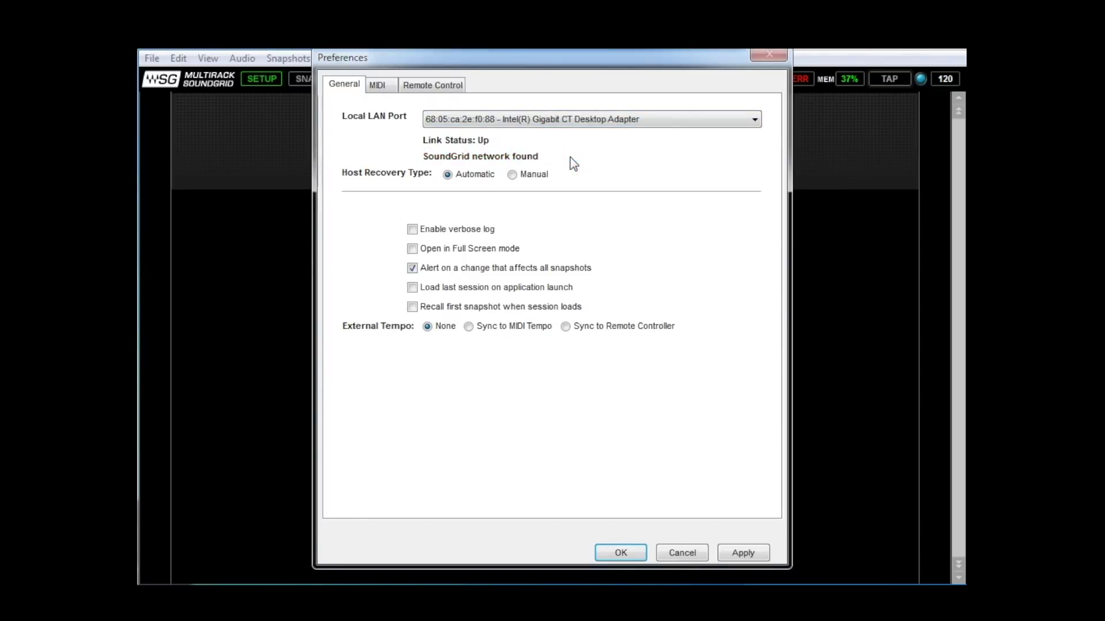
left_click(762, 552)
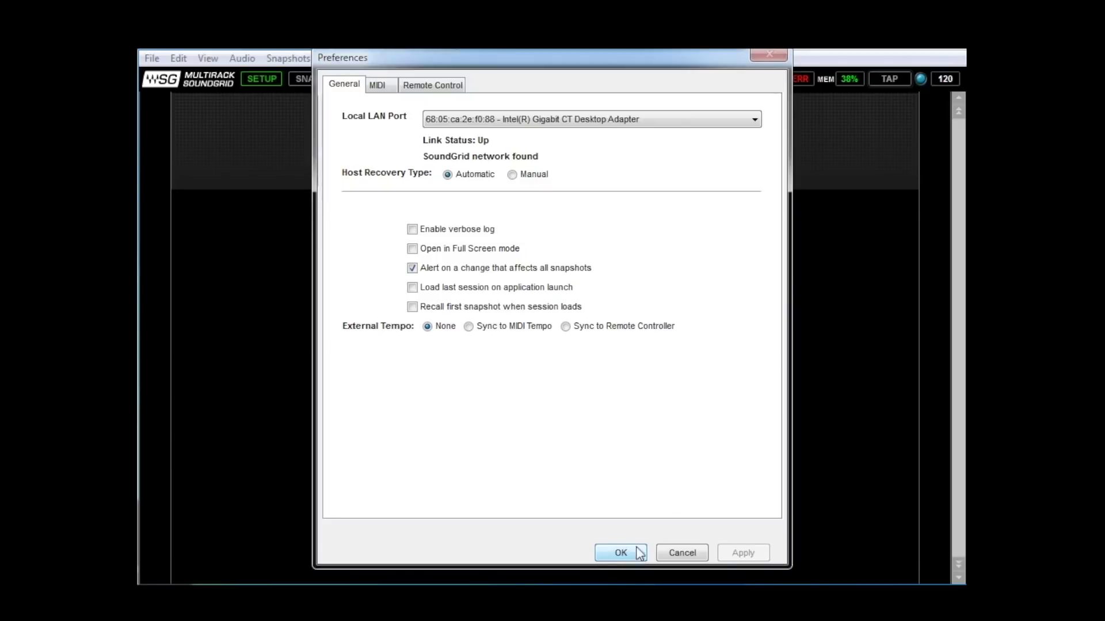
Use the Gigabit adapter for Remote Control, assign console SD11-1 to 1, and confirm.
left_click(432, 85)
left_click(485, 157)
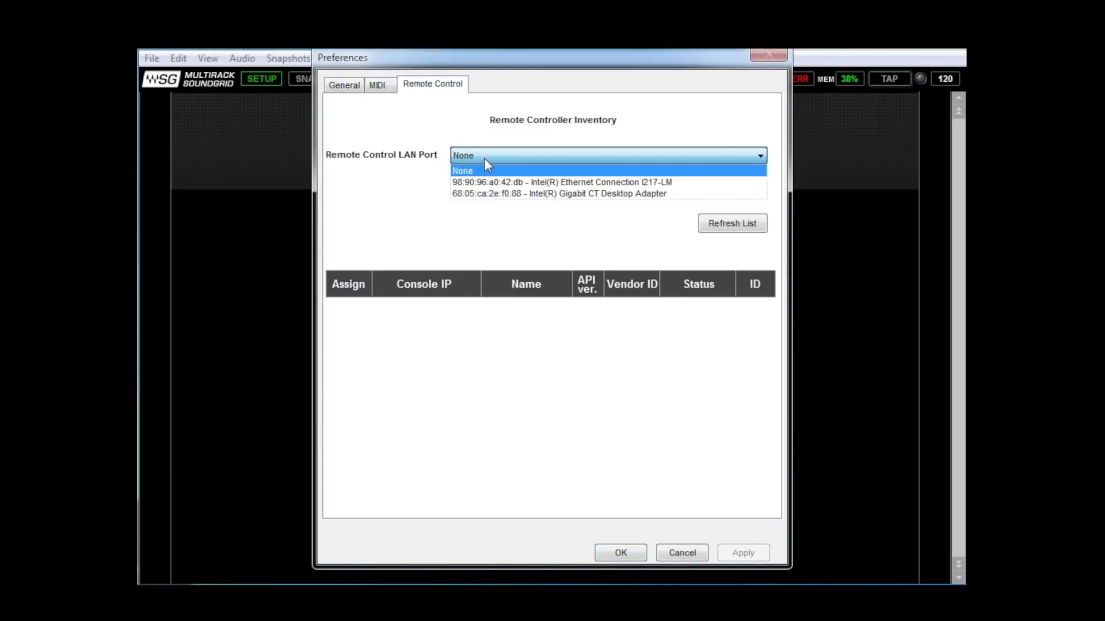
left_click(507, 196)
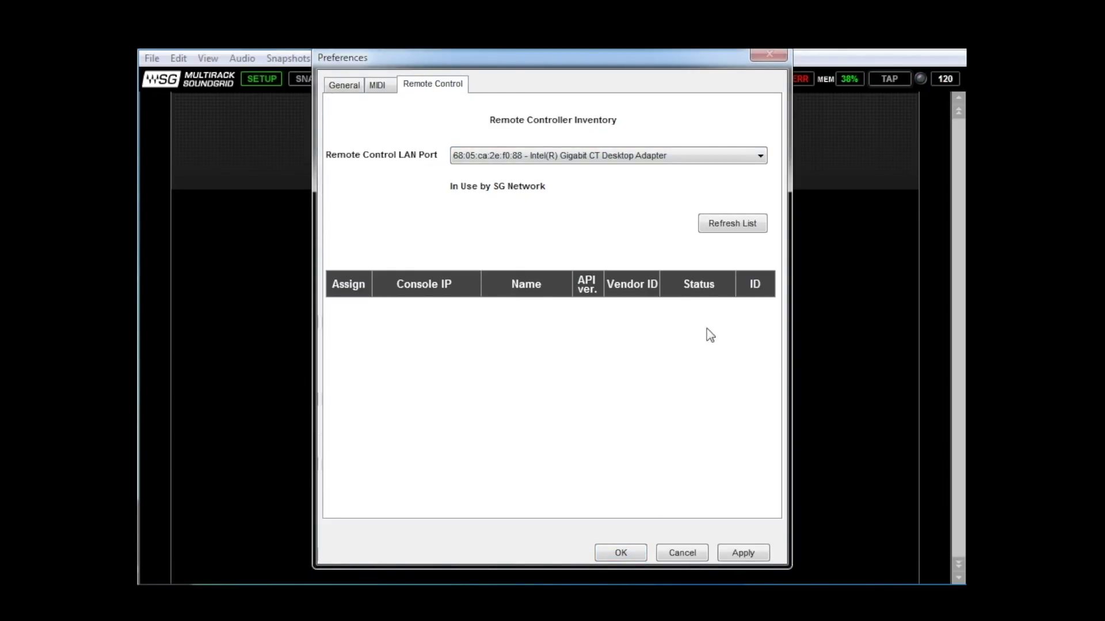
left_click(751, 554)
left_click(360, 306)
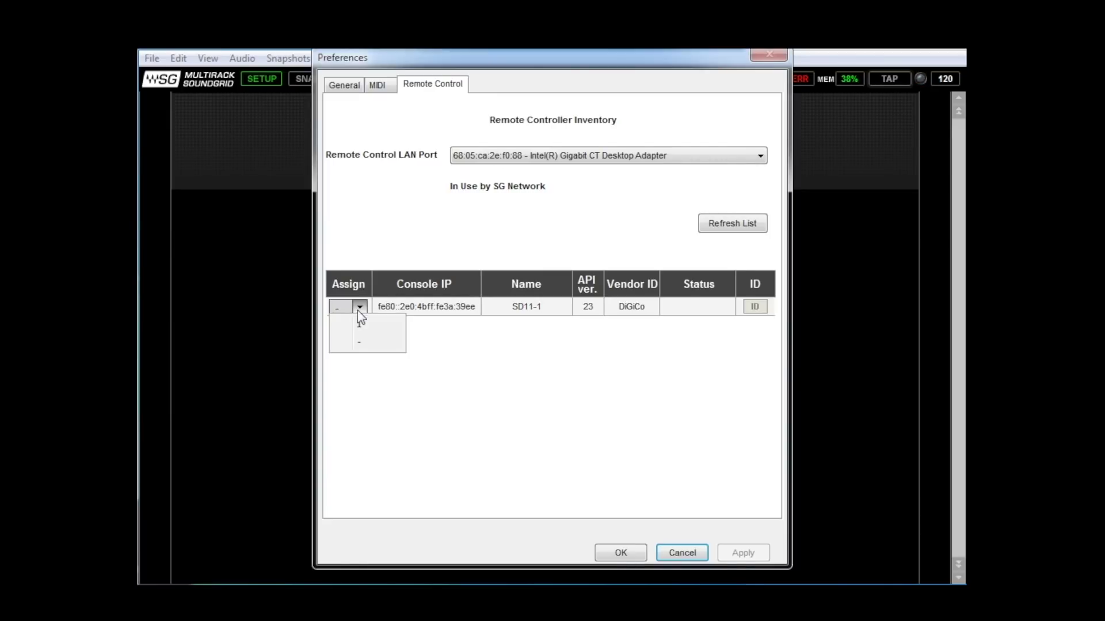
left_click(365, 322)
left_click(673, 320)
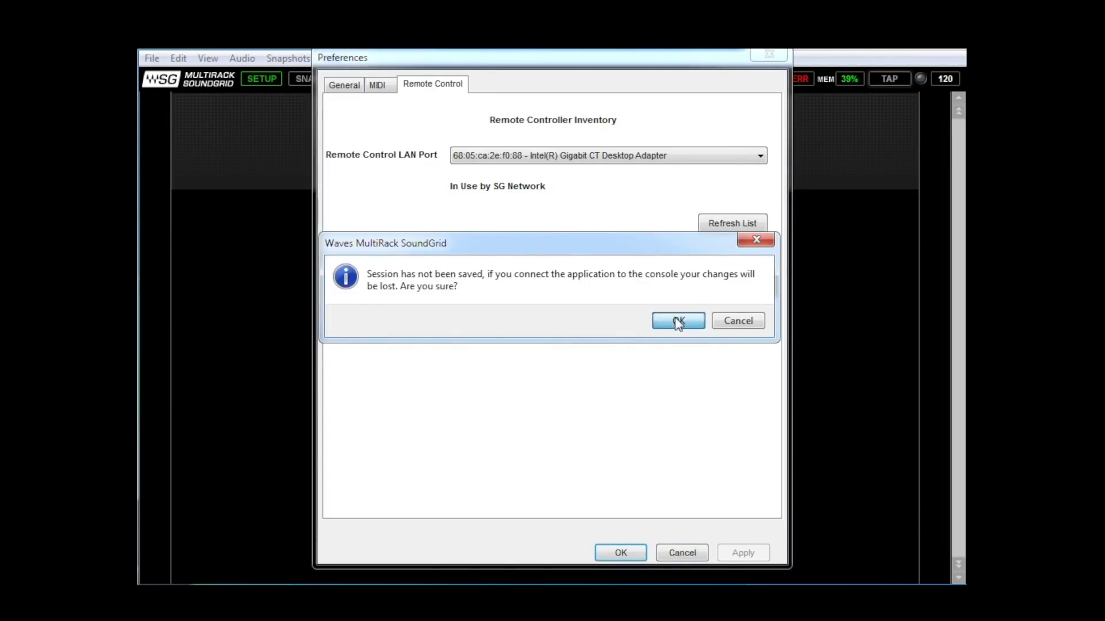
left_click(620, 553)
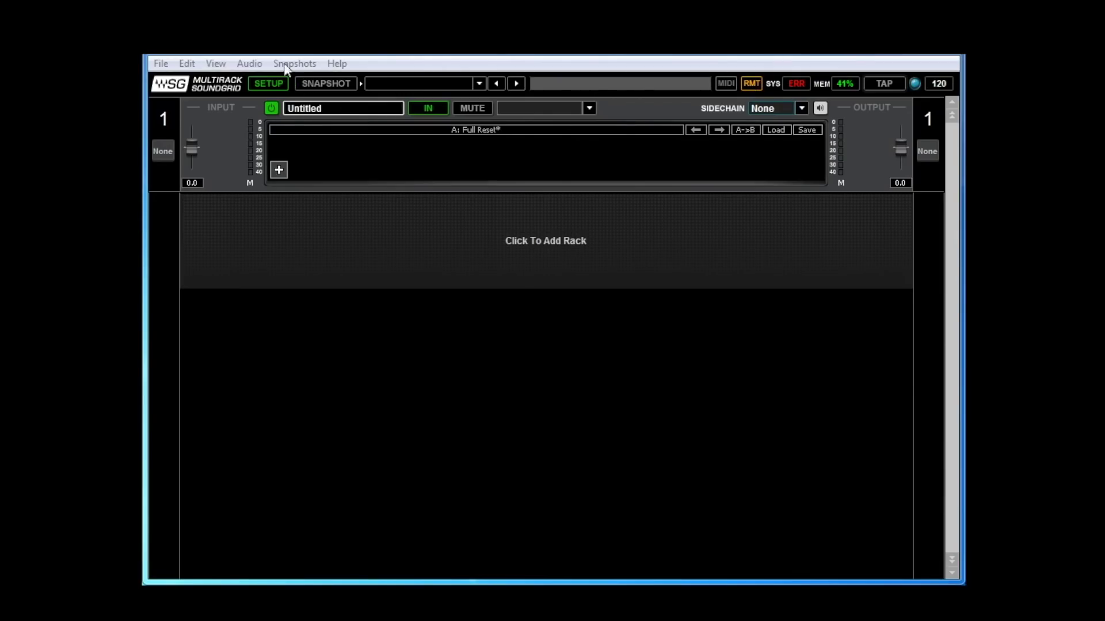
In the SoundGrid Inventory, assign the DiGiCo I/O device and SG Server to 1, then close it.
left_click(245, 65)
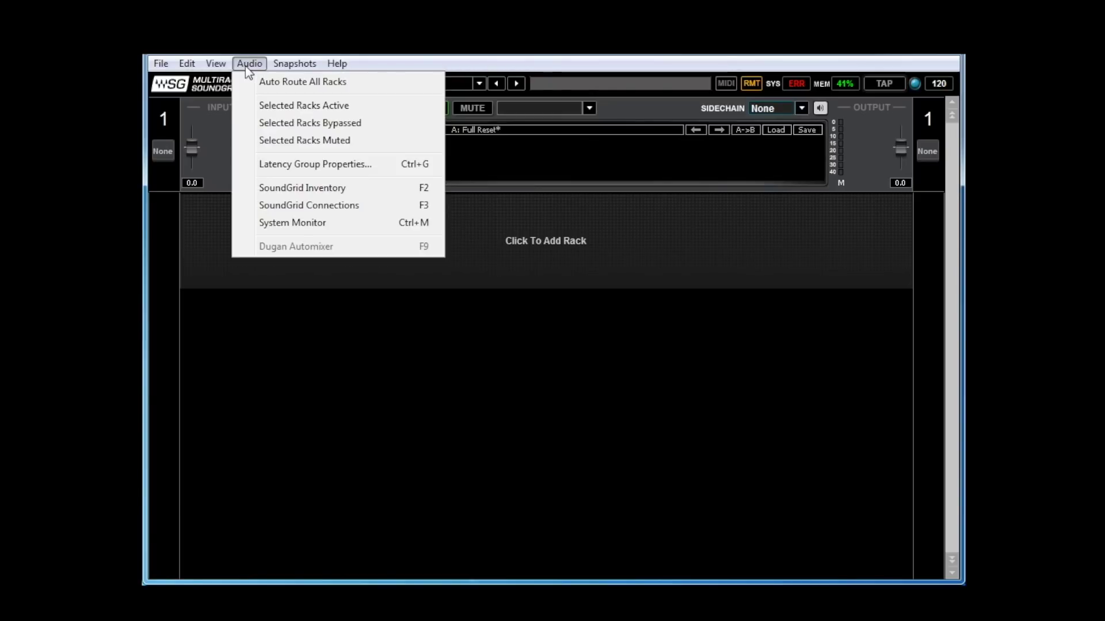
left_click(290, 186)
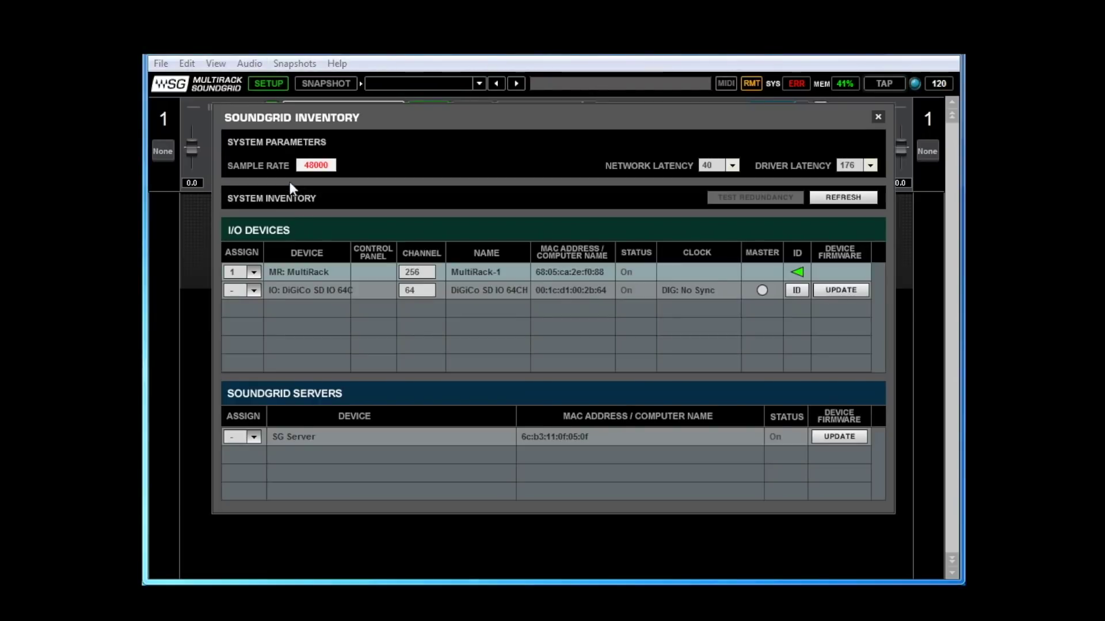
left_click(255, 291)
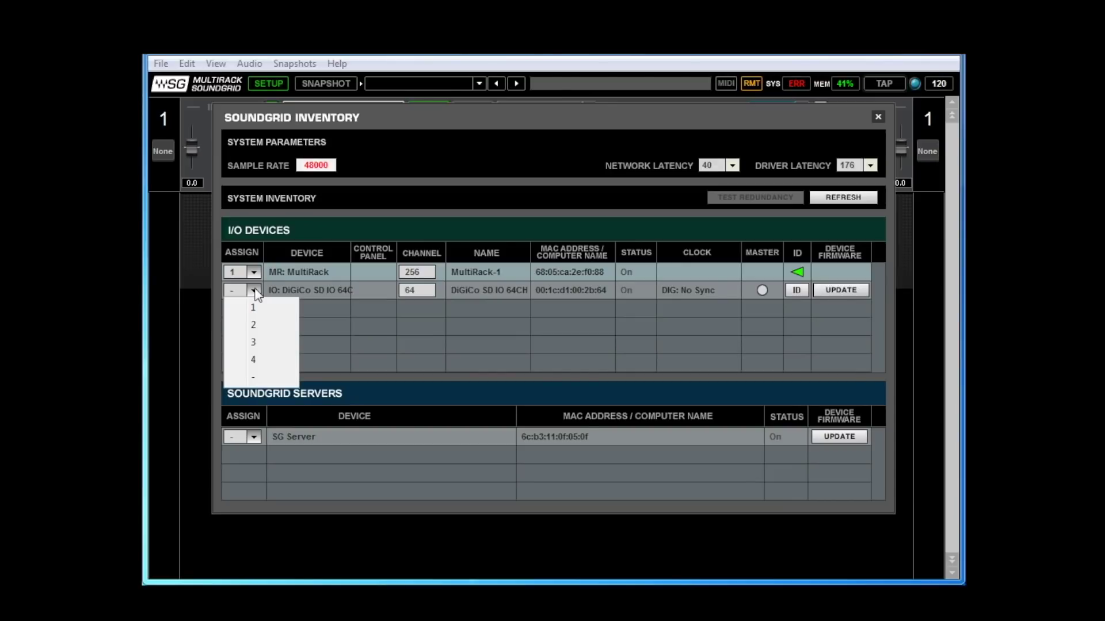
left_click(261, 312)
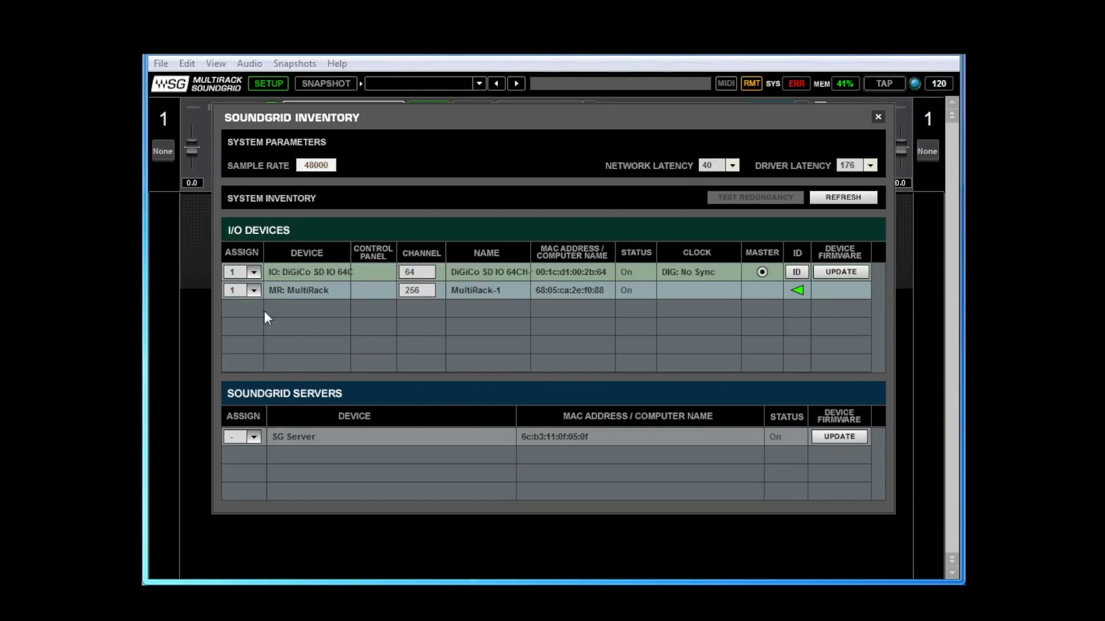
left_click(254, 439)
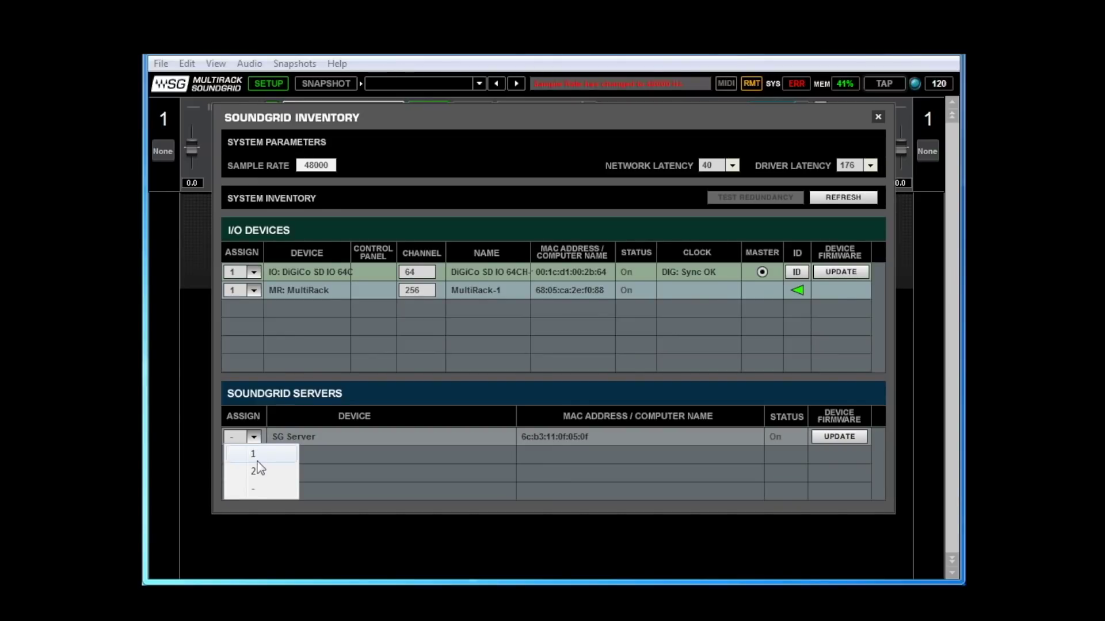
left_click(258, 461)
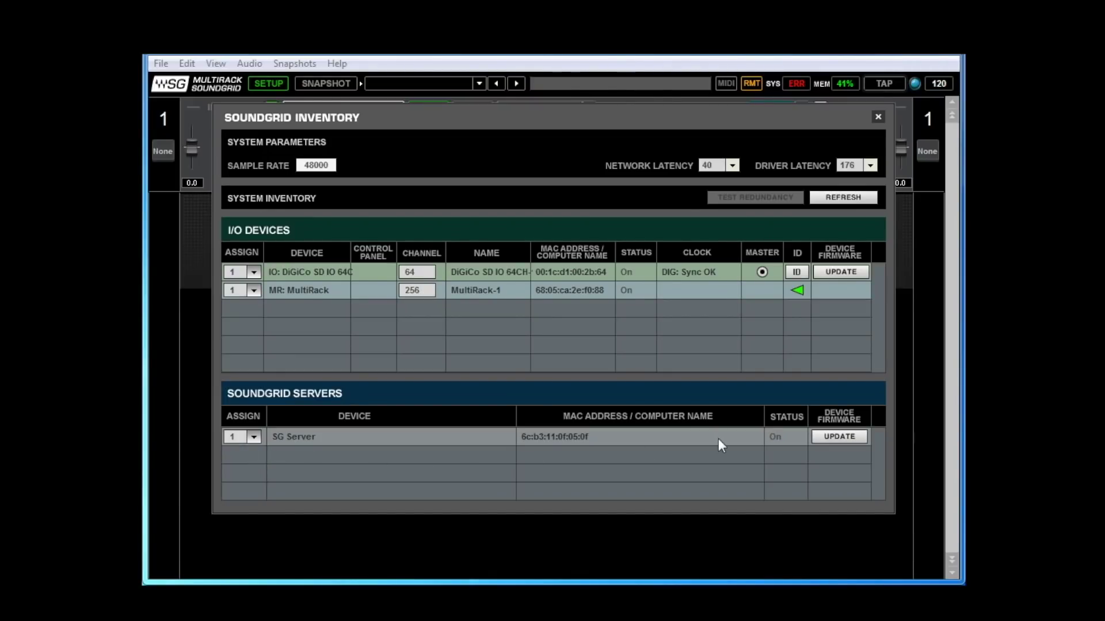
mouse_move(765, 443)
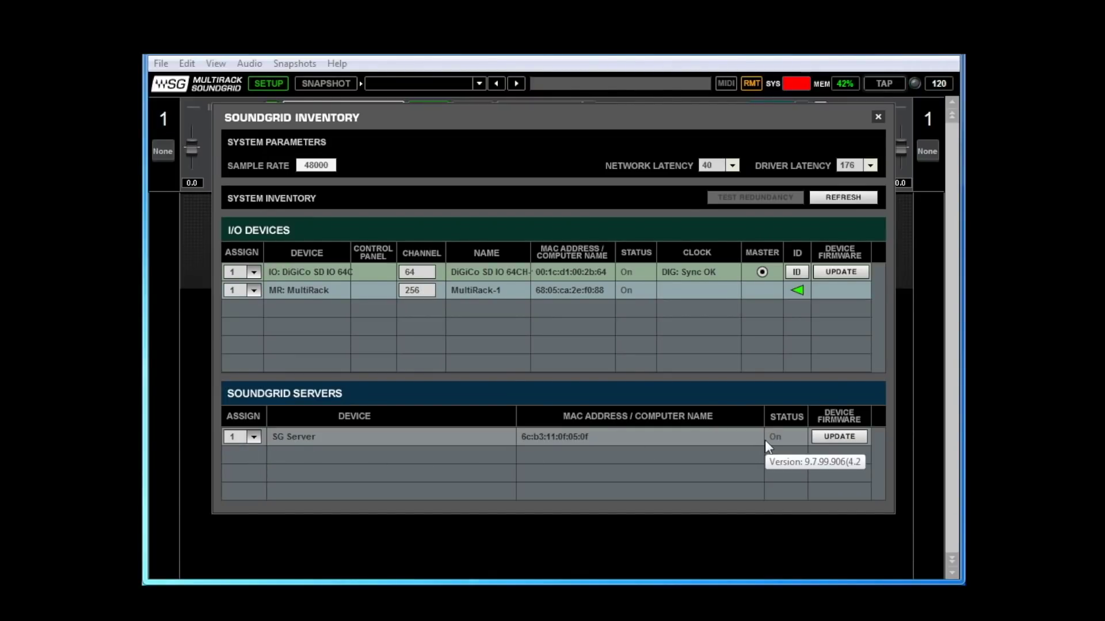
left_click(878, 117)
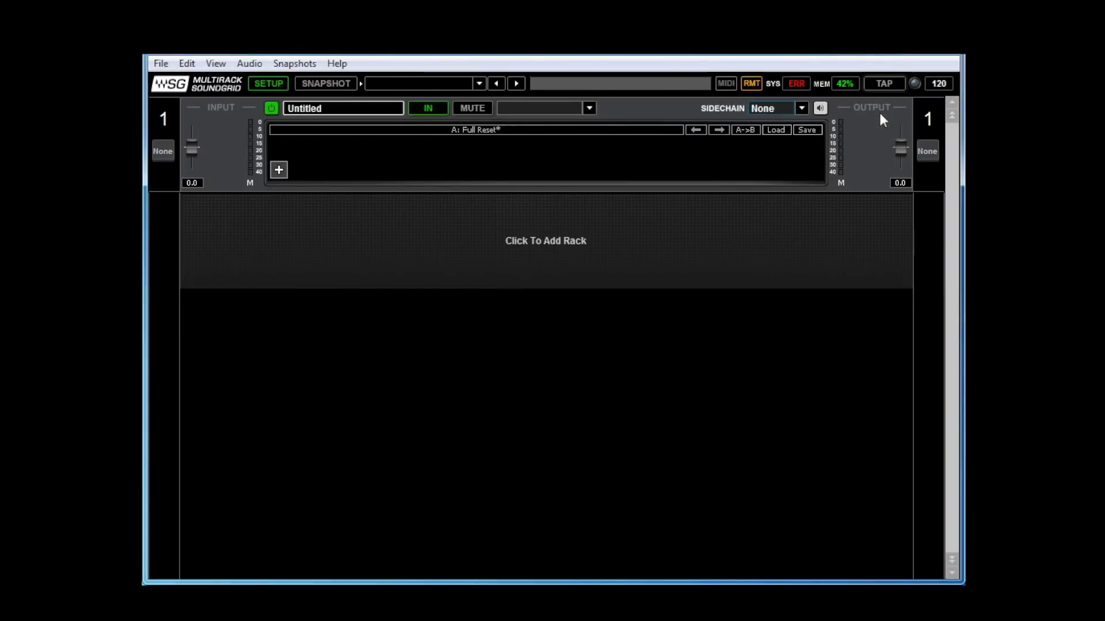
Add an enabled connection from DiGiCo SD IO 64CH-1 to MultiRack-1, channels 1–64.
left_click(250, 64)
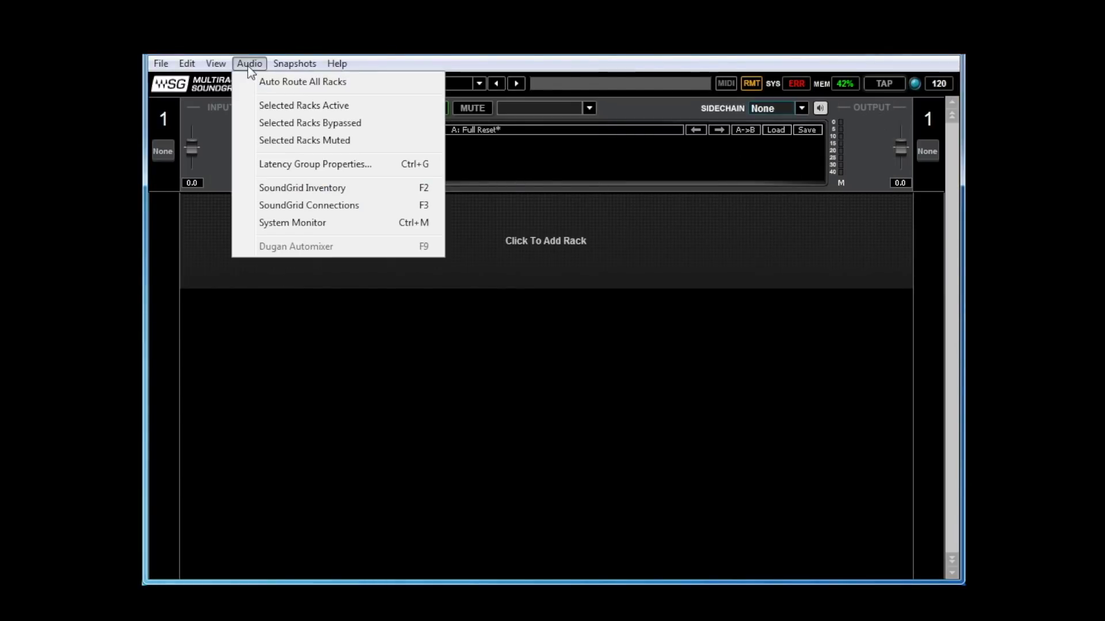
left_click(311, 207)
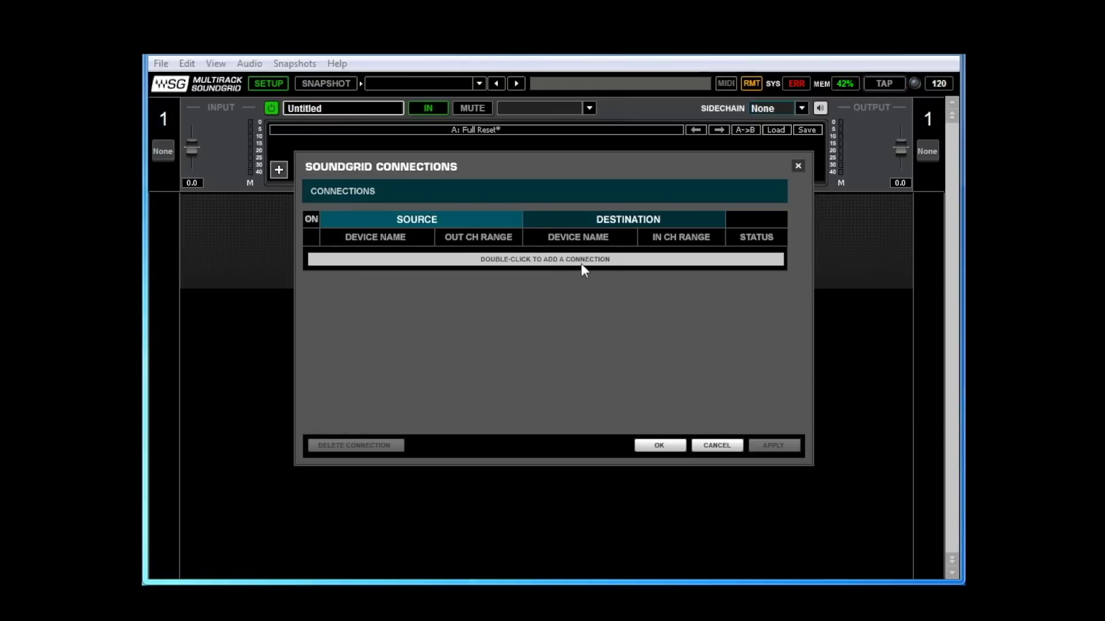
left_click(358, 257)
left_click(371, 257)
left_click(416, 277)
left_click(625, 256)
left_click(627, 291)
left_click(503, 256)
type("64")
key("Return")
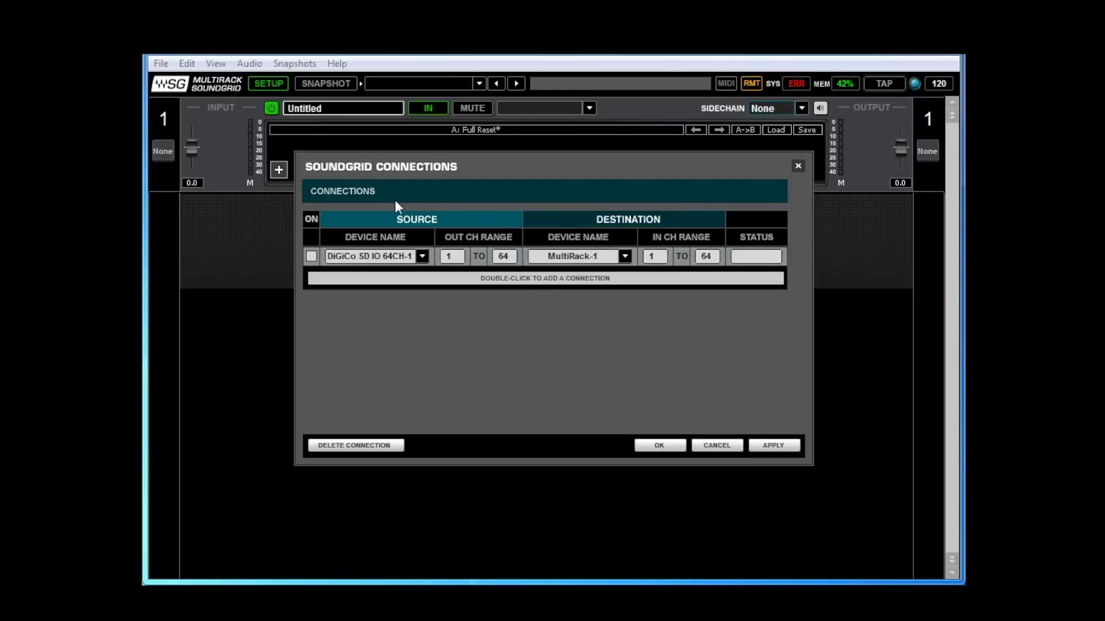
left_click(312, 256)
Add an enabled return from MultiRack-1 to DiGiCo SD IO 64CH-1, channels 1–64, and apply.
double_click(392, 278)
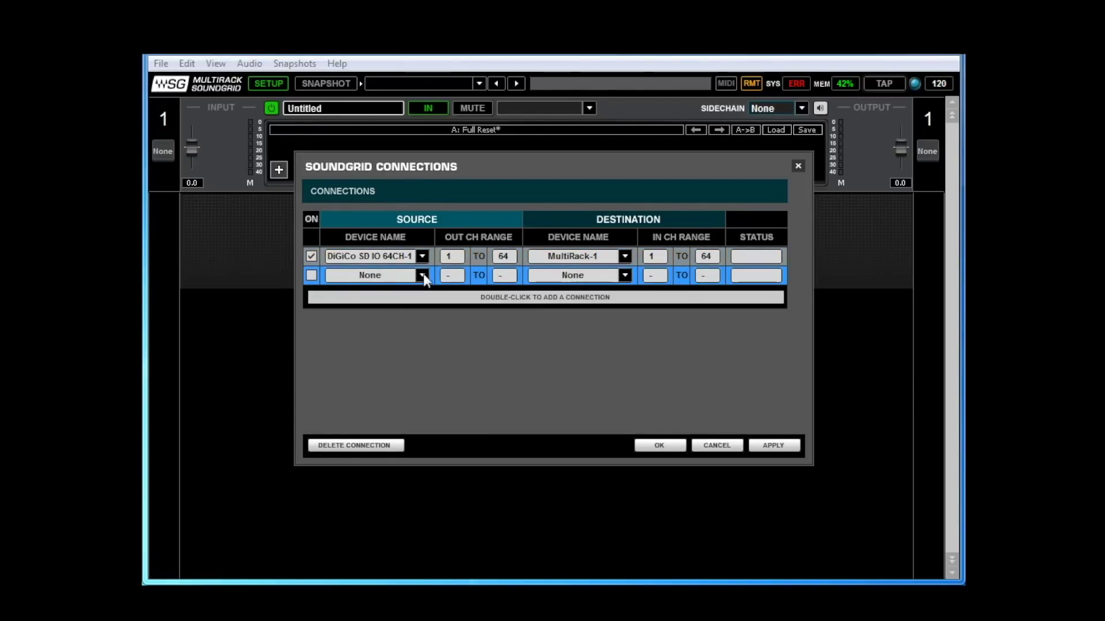
left_click(422, 276)
left_click(418, 310)
left_click(624, 275)
left_click(622, 293)
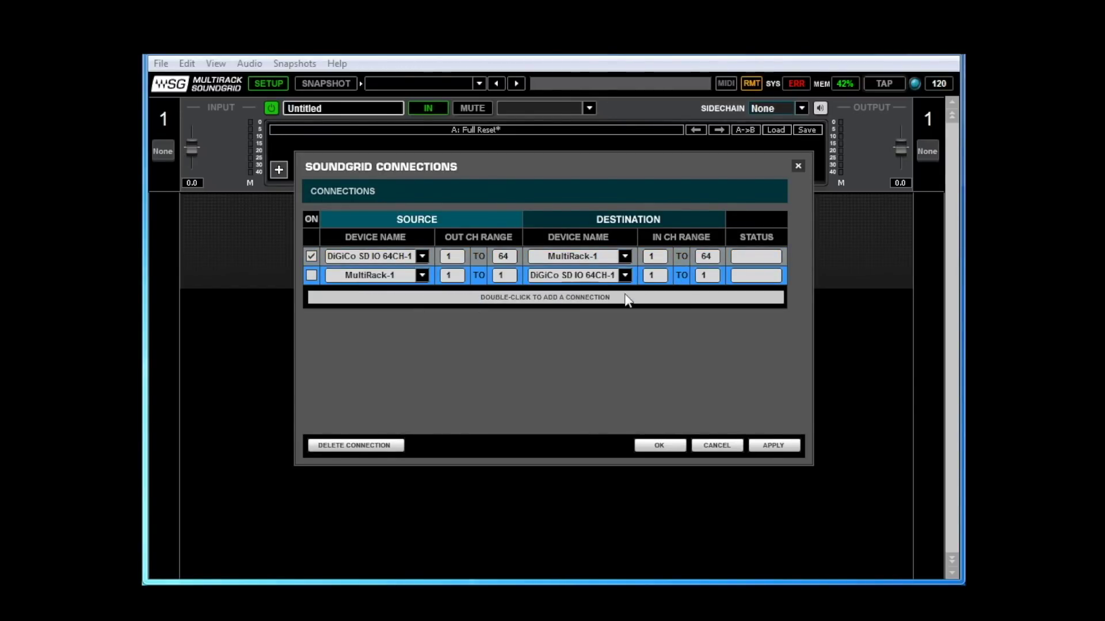
left_click(505, 275)
type("64")
key("Return")
left_click(311, 275)
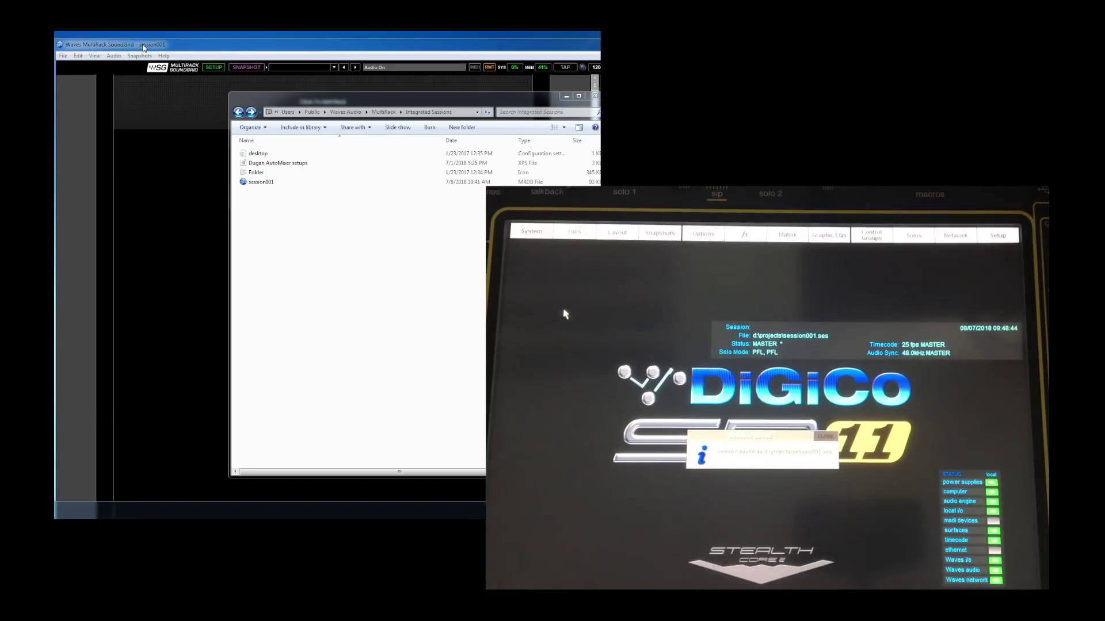
Check session001.mrdb in the Integrated Sessions folder, switching between Explorer and MultiRack.
key("alt+F4")
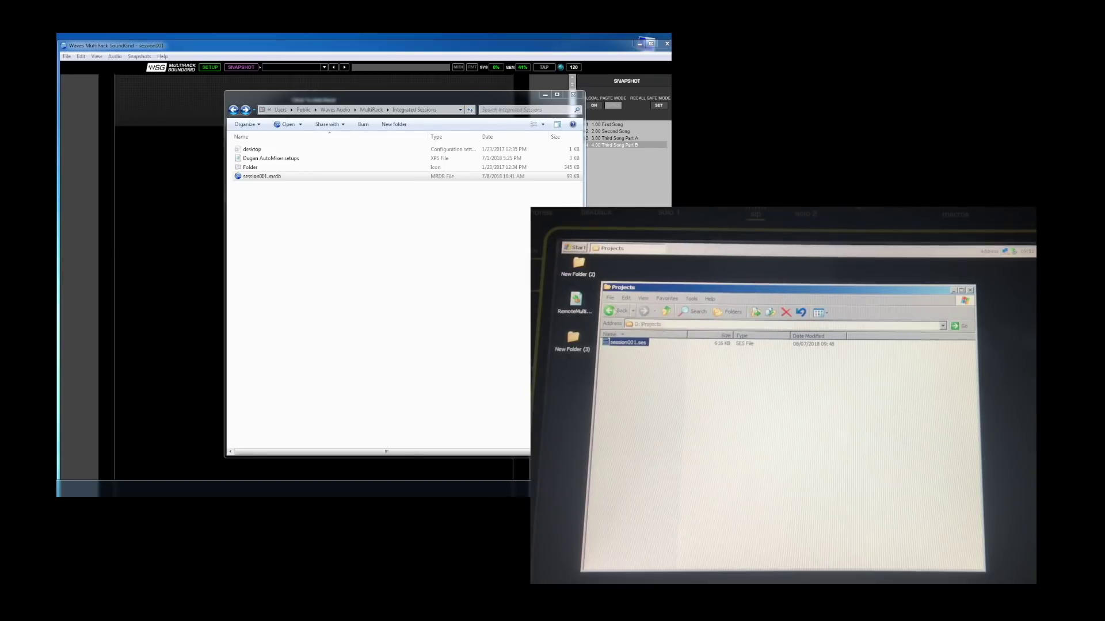
left_click(273, 178)
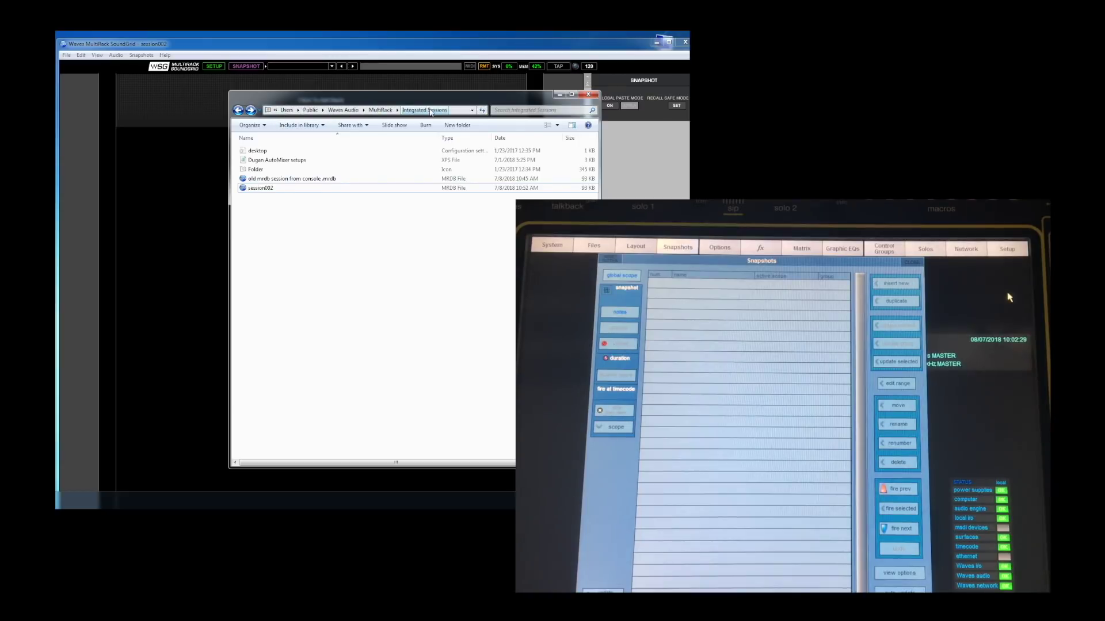
left_click(163, 162)
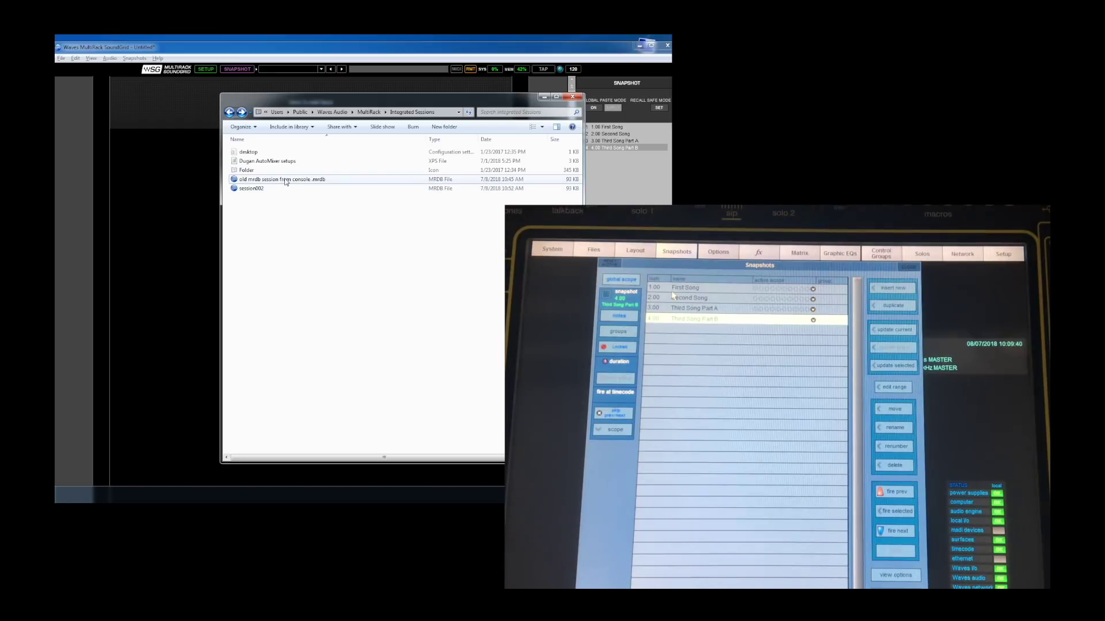
Duplicate 'old mrdb session from console.mrdb' and rename the copy to session001.mrdb.
right_click(285, 180)
left_click(327, 289)
right_click(295, 261)
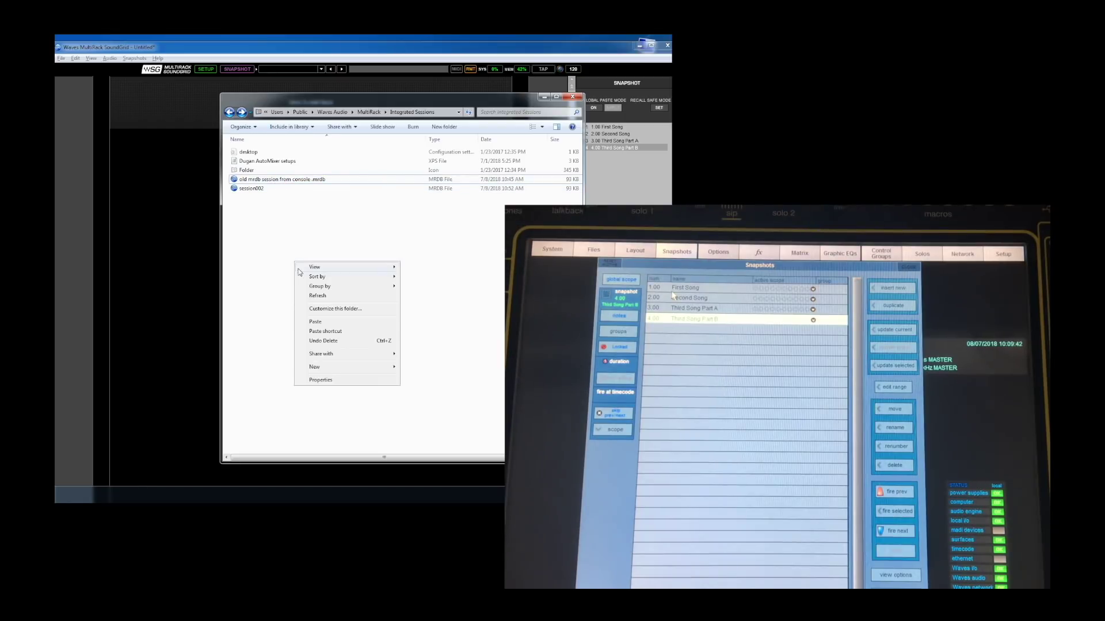
left_click(335, 321)
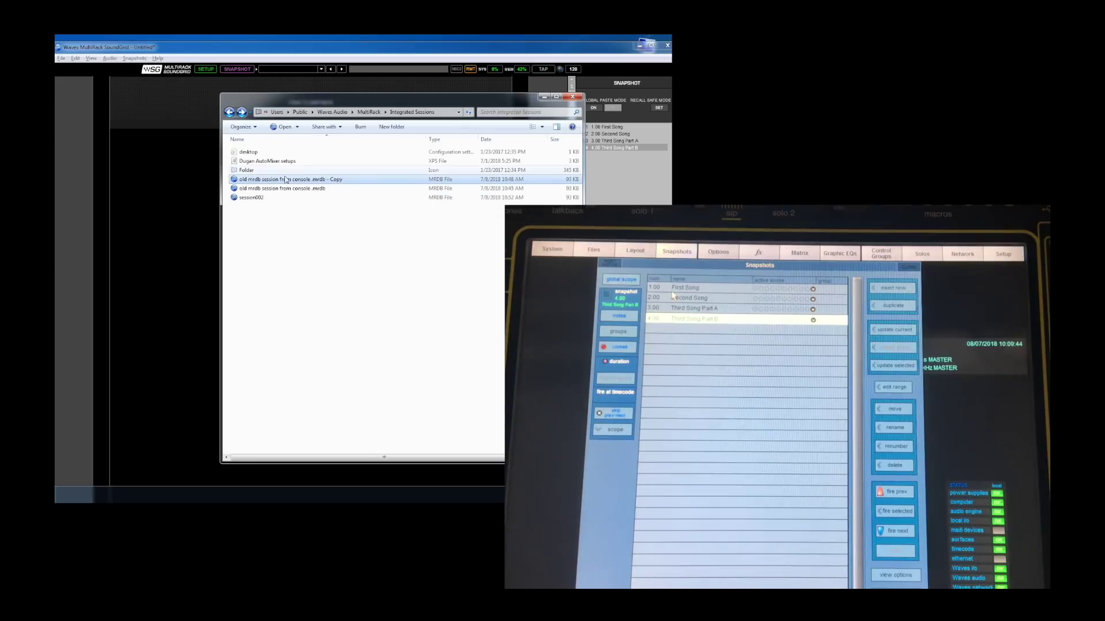
left_click(318, 180)
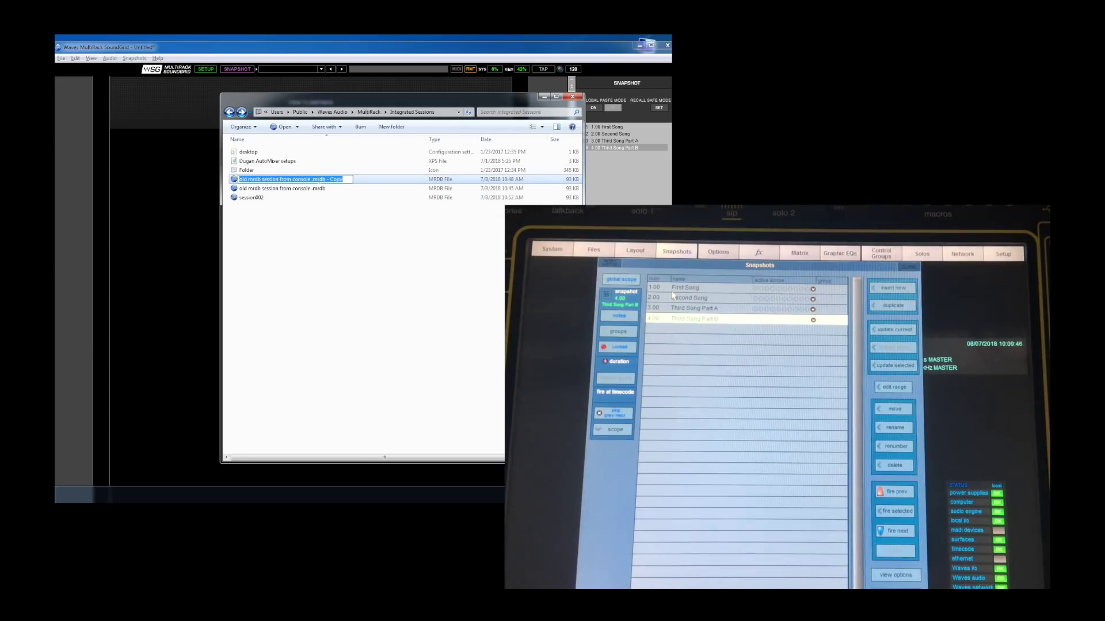
type("session")
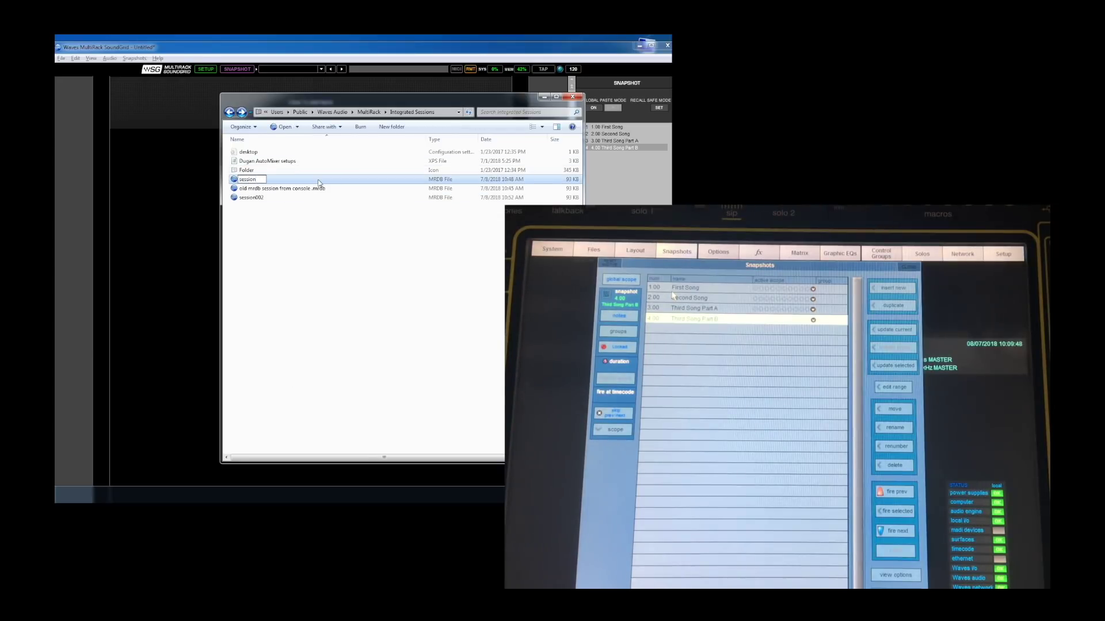
type("001.mrdb")
Confirm the session001.mrdb rename, then apply the changed integrated configuration in MultiRack.
key("Return")
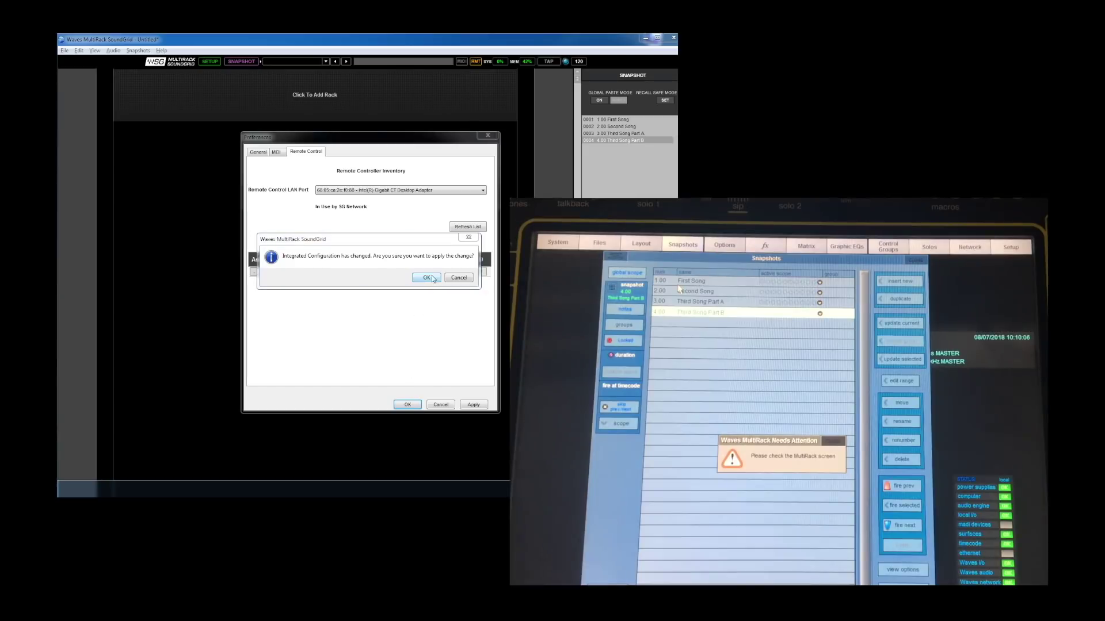
left_click(428, 277)
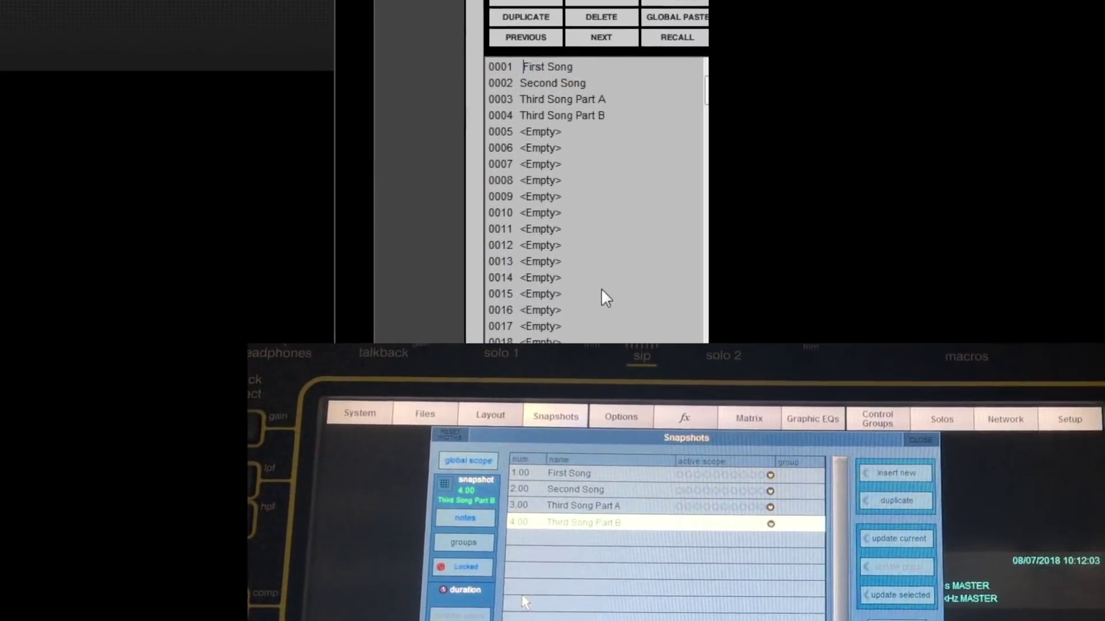
Rename snapshot 0001 to '1.00 First Song' and prefix snapshot 0002 with '2.00'.
key("ctrl+a")
key("BackSpace")
type("1.00 First Song")
key("Return")
key("Down")
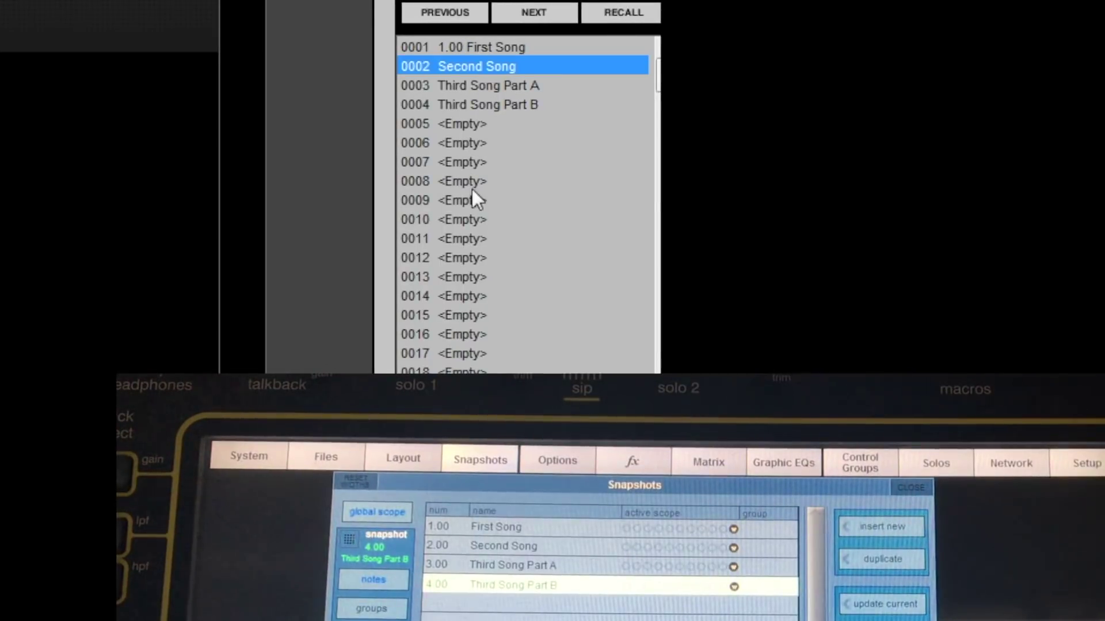
right_click(482, 62)
left_click(505, 320)
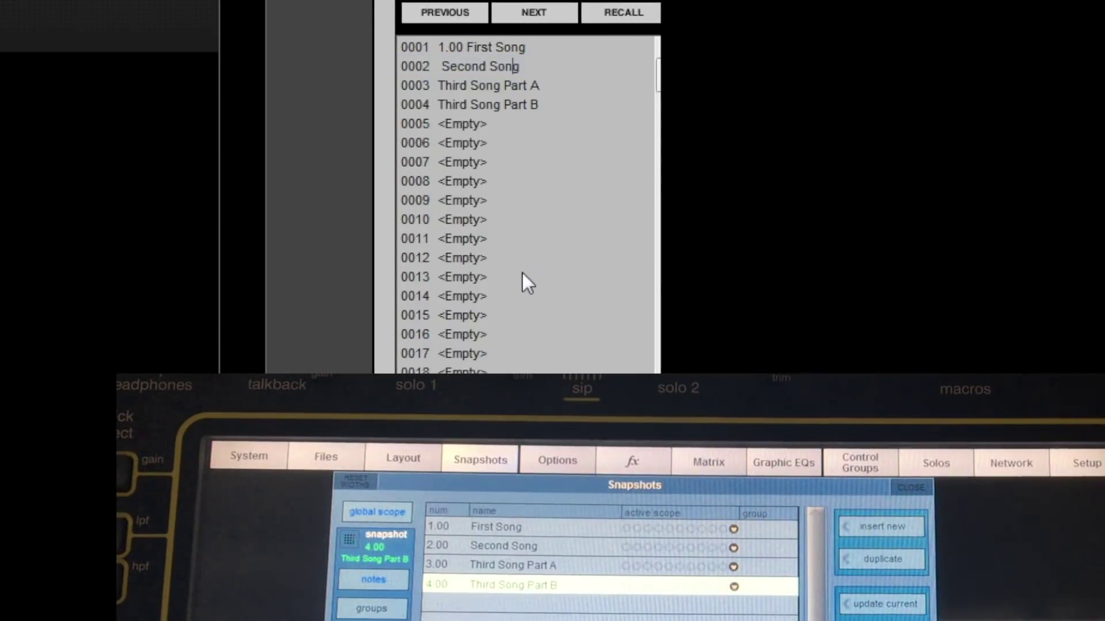
type("2.00")
key("Return")
Prefix snapshots 0003 and 0004 with the cue numbers '3.00' and '4.00'.
key("Down")
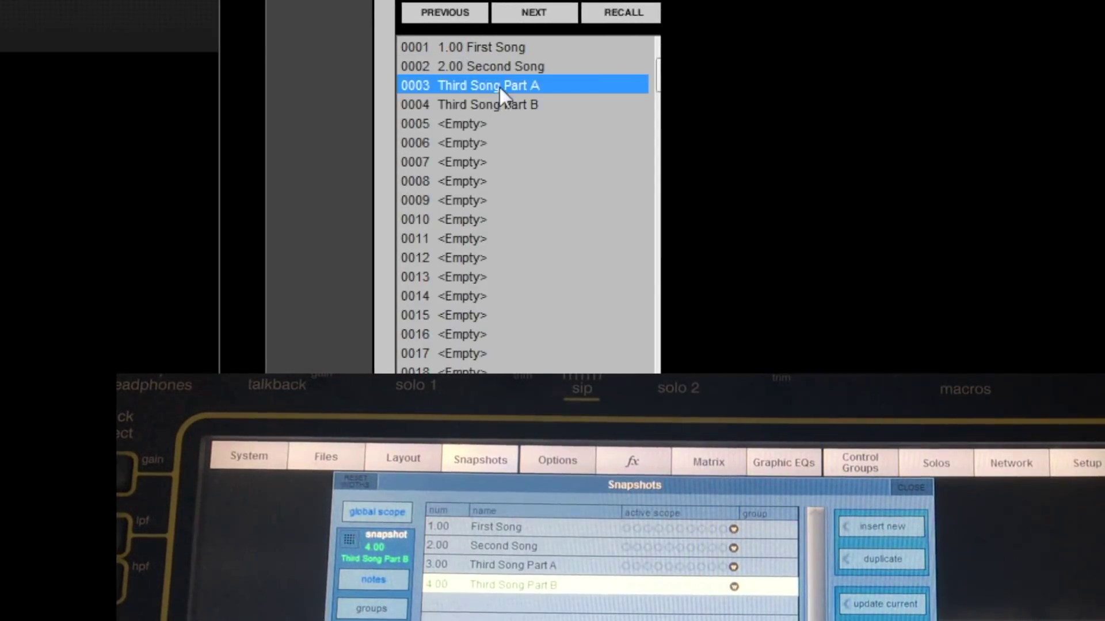
right_click(499, 87)
left_click(541, 344)
type("3.00")
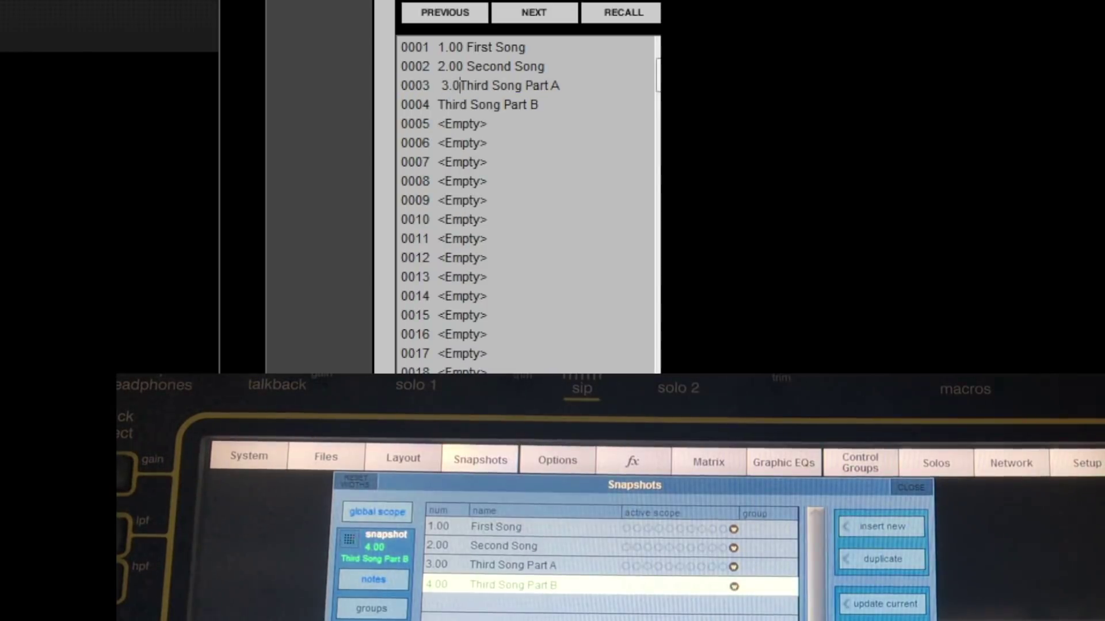
key("Return")
key("Down")
right_click(488, 103)
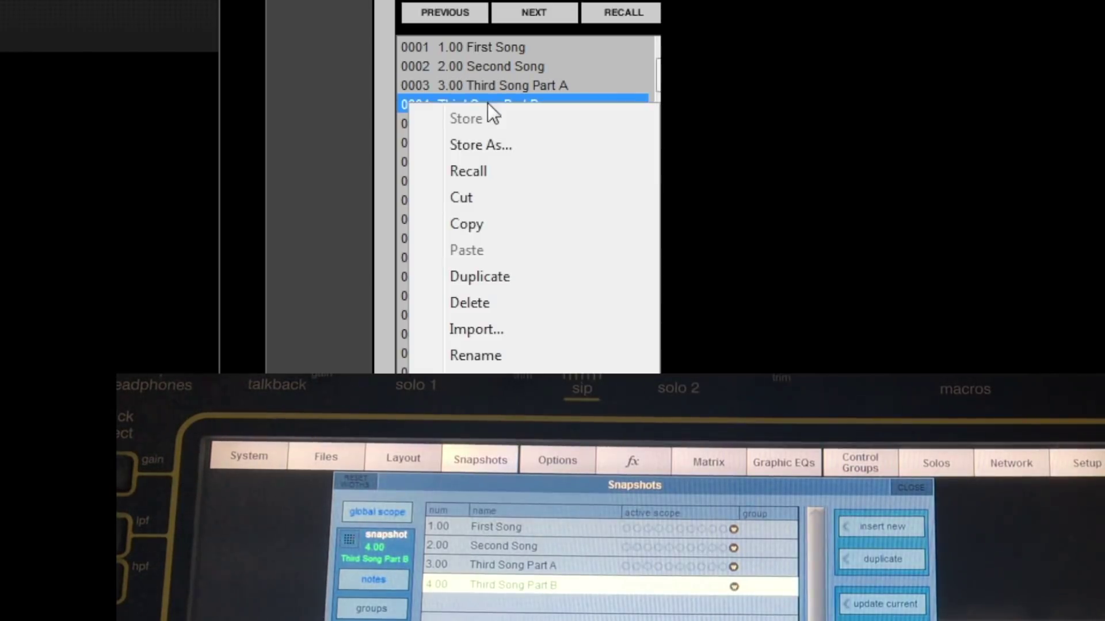
left_click(525, 346)
type("4.00")
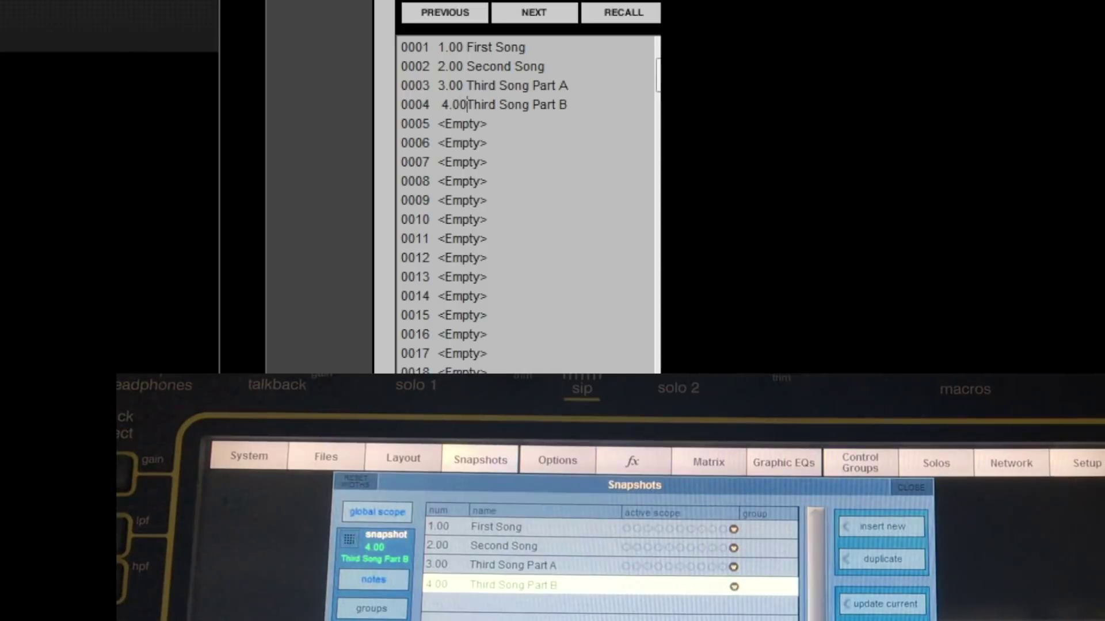
key("Return")
key("Down")
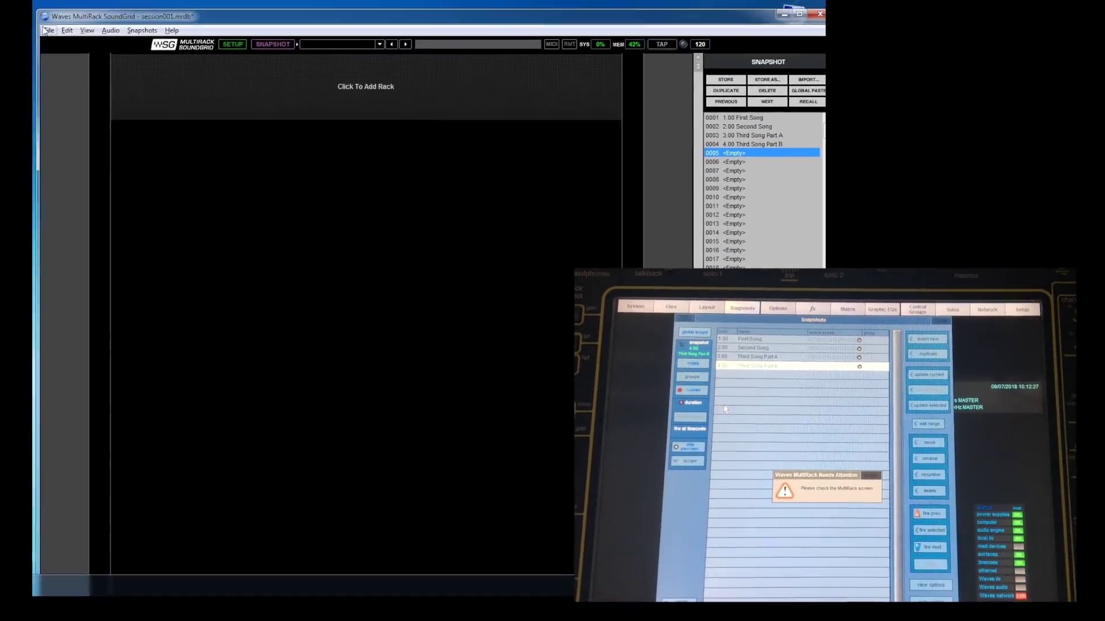
Save the session, then link the SD11-1 console in Remote Control preferences and confirm the integrated configuration.
left_click(46, 30)
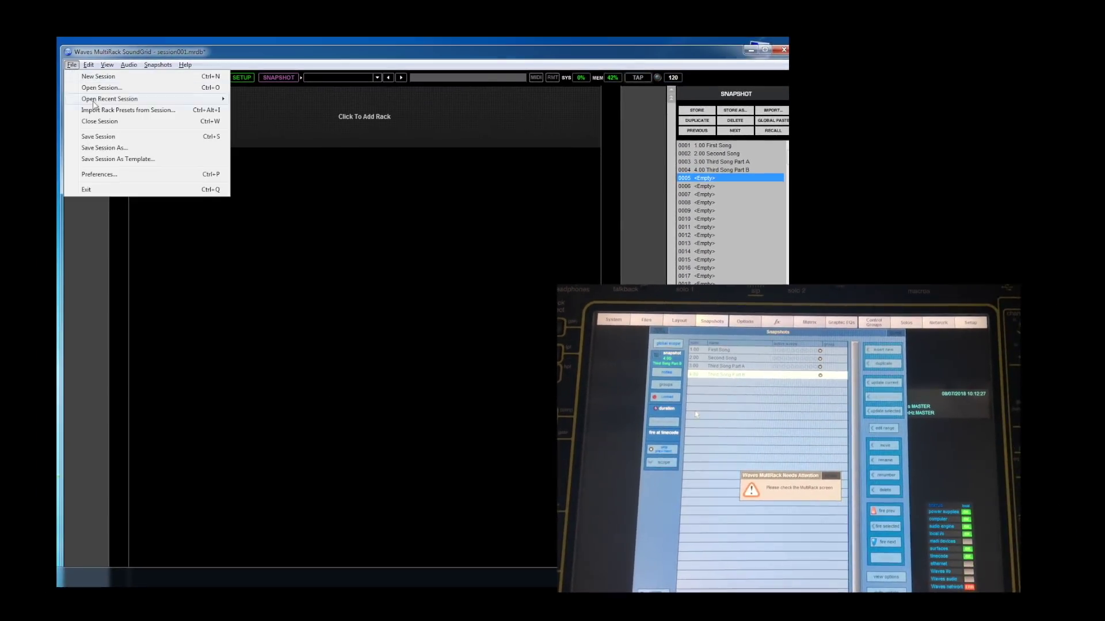
left_click(104, 137)
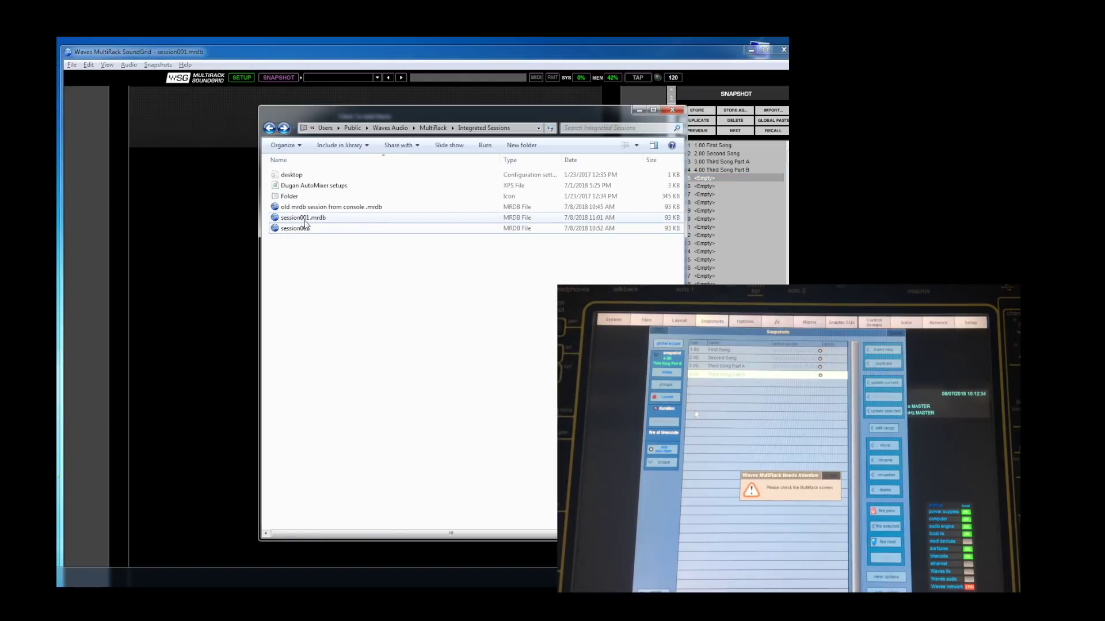
double_click(305, 225)
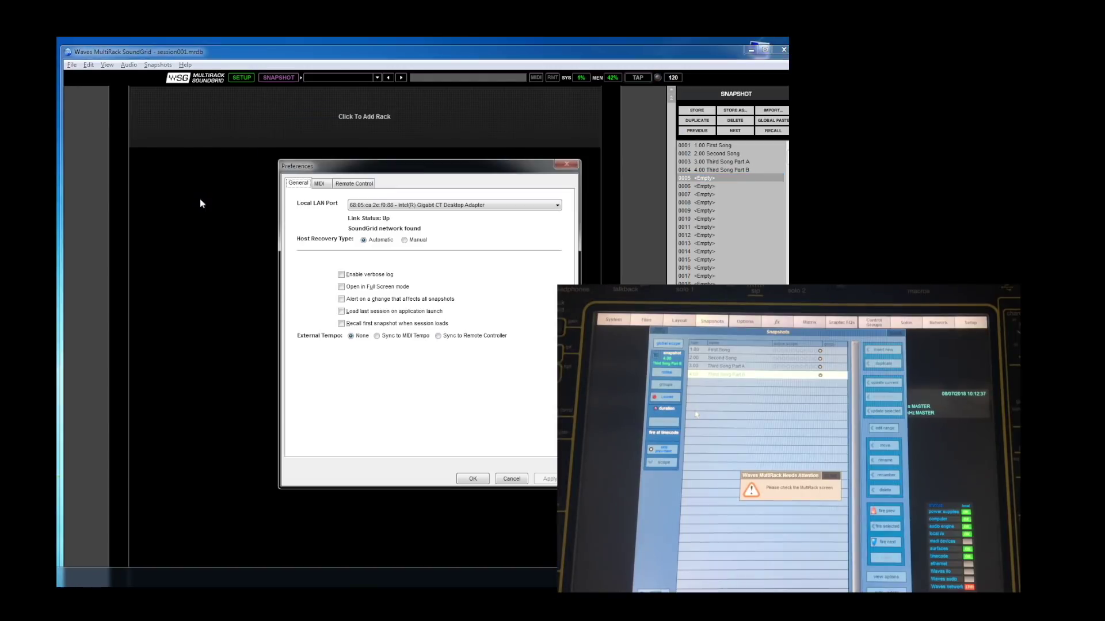
left_click(353, 184)
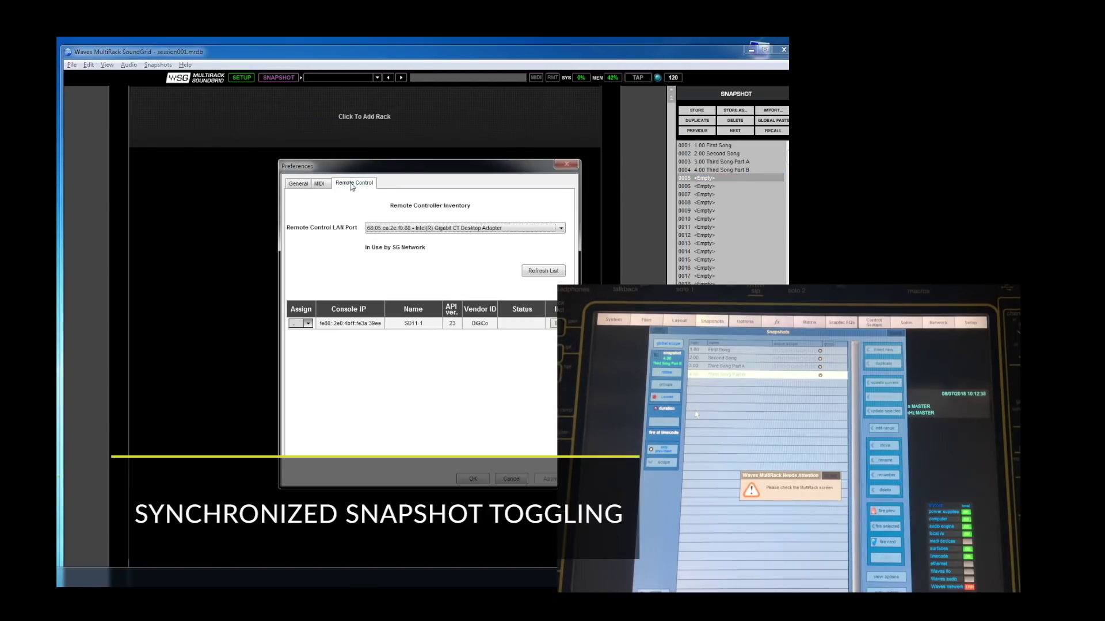
left_click(549, 479)
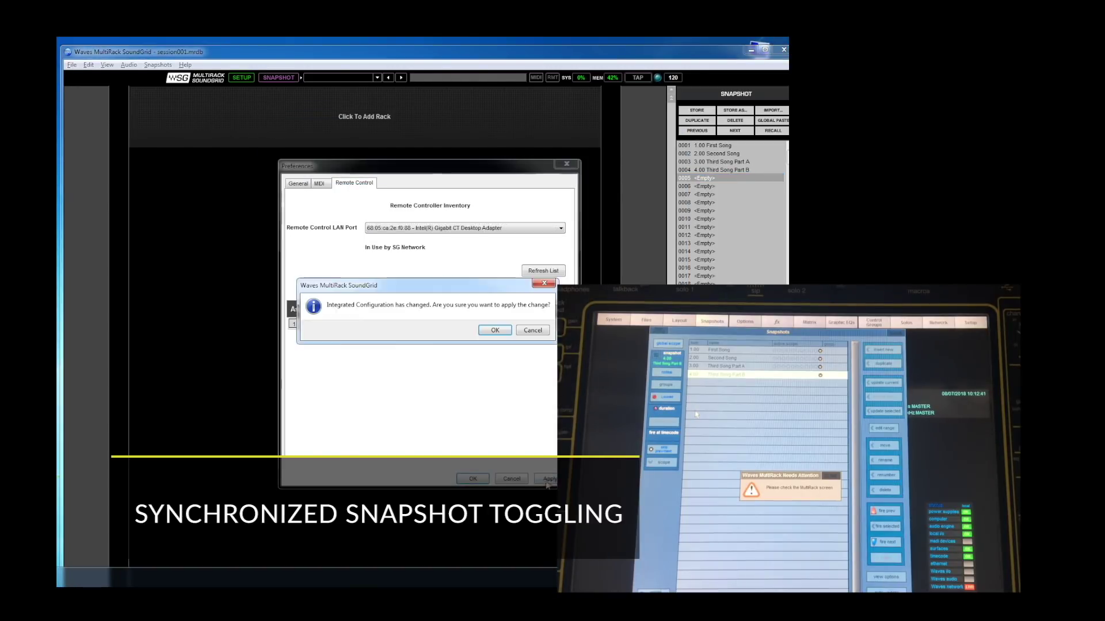
left_click(494, 330)
left_click(485, 481)
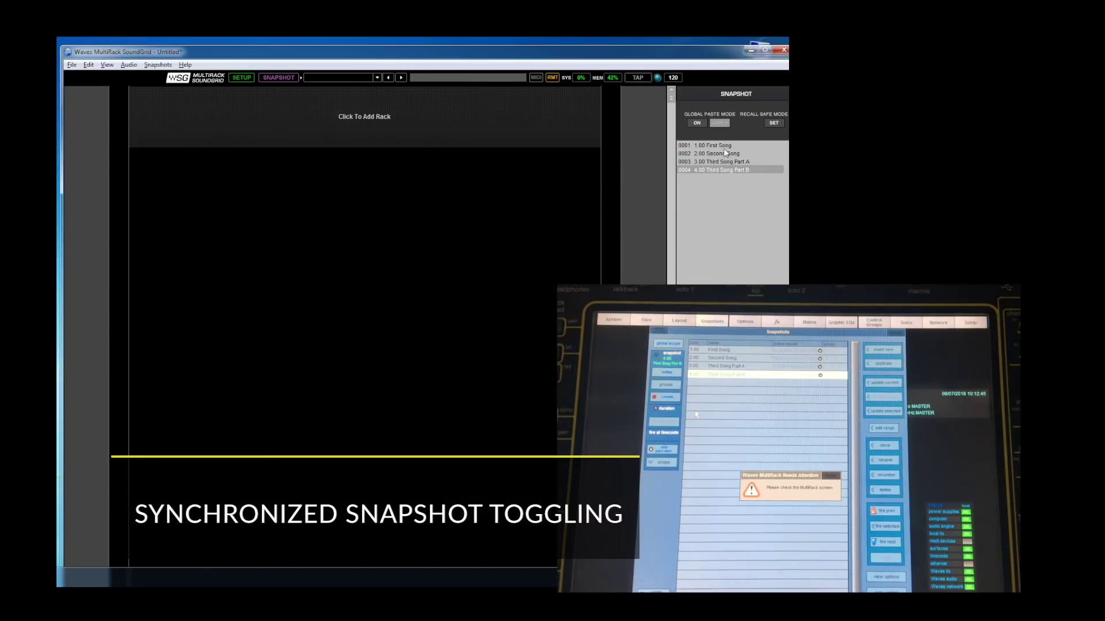